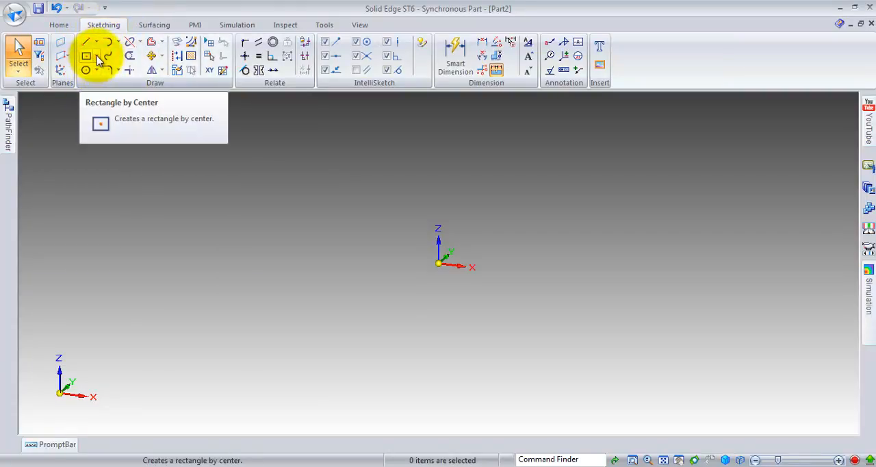
# Step: Sketch a six-sided polygon by center with a distance of about 13.5 mm, above the origin on the negative X side
pyautogui.click(97, 56)
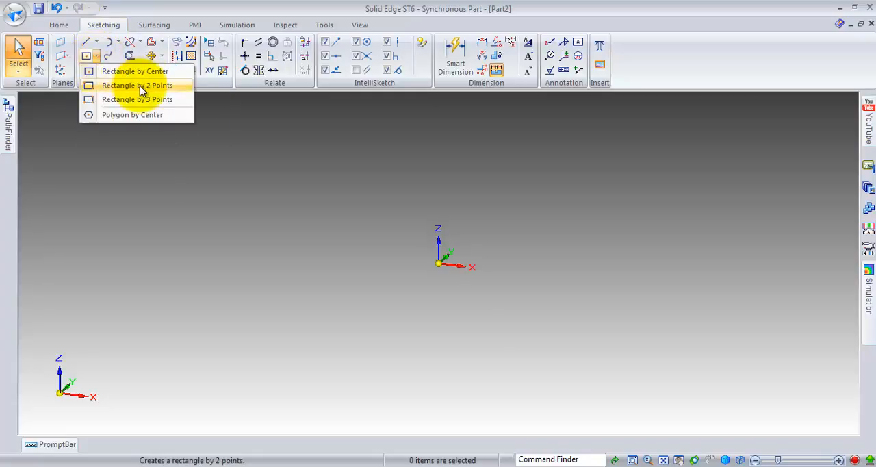
pyautogui.click(115, 117)
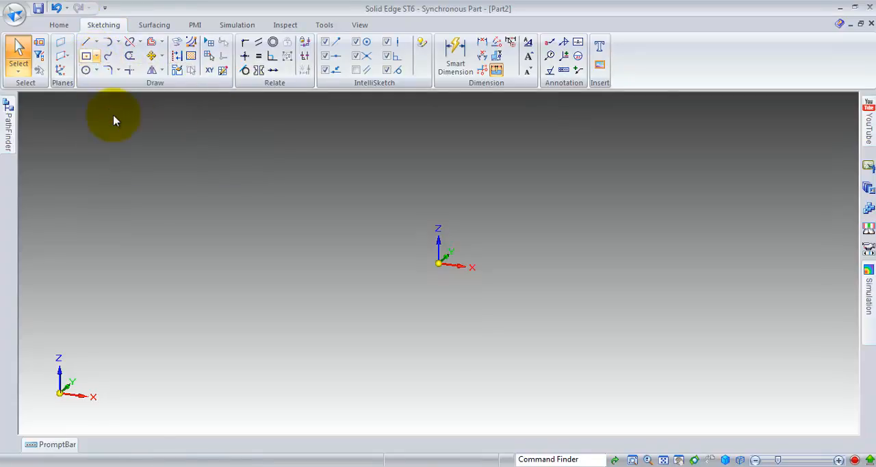
pyautogui.click(97, 56)
pyautogui.click(97, 56)
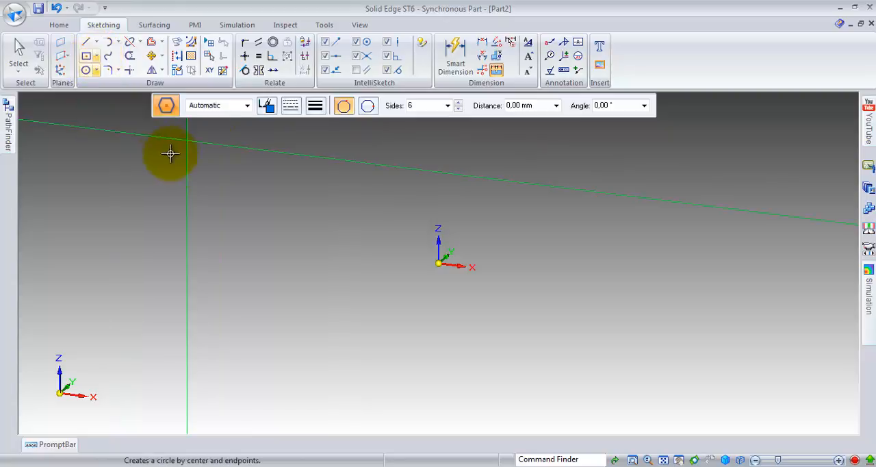
pyautogui.click(99, 59)
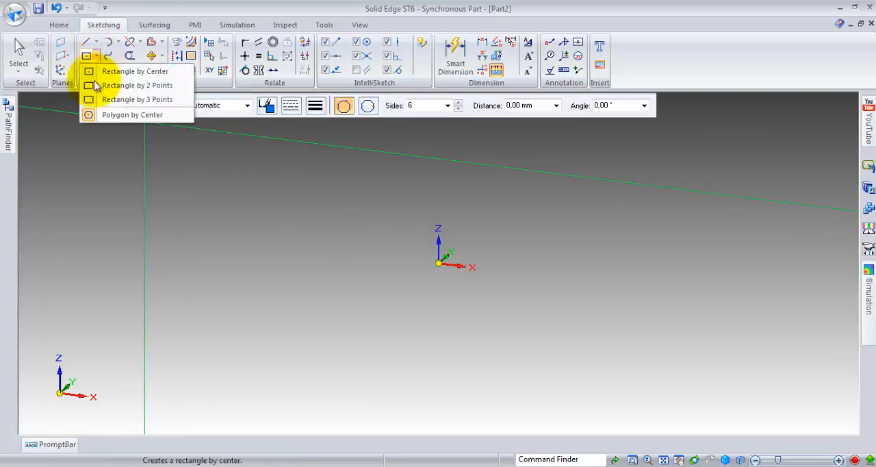
pyautogui.click(103, 114)
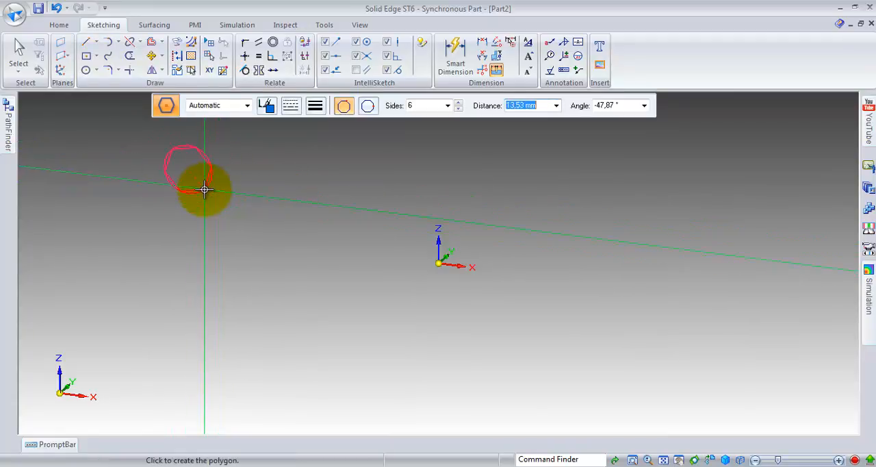
pyautogui.click(204, 189)
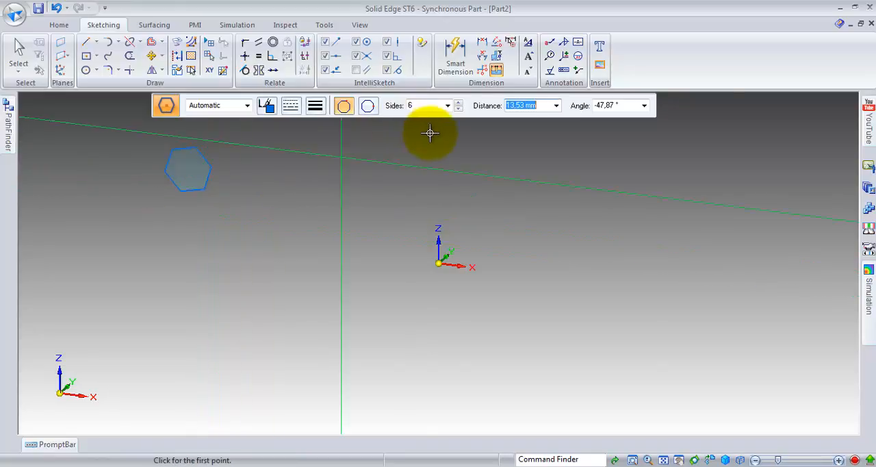
# Step: Sketch a five-sided polygon by center beside the hexagon with a distance of about 19 mm
pyautogui.click(458, 109)
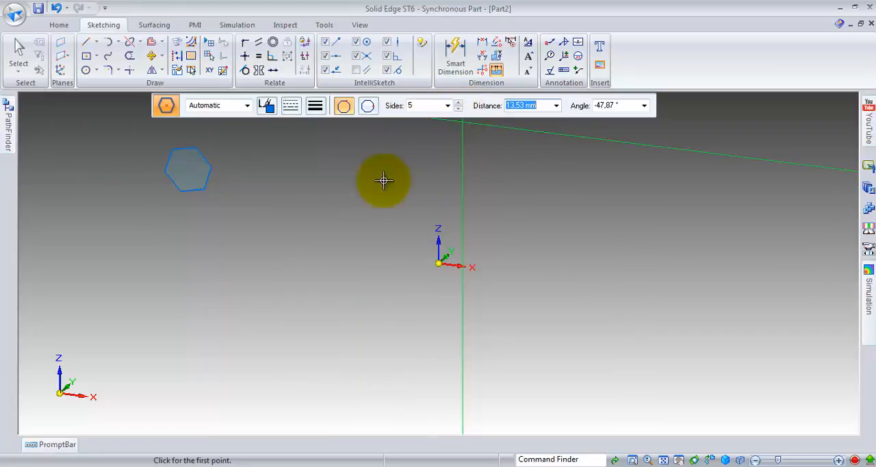
pyautogui.click(287, 188)
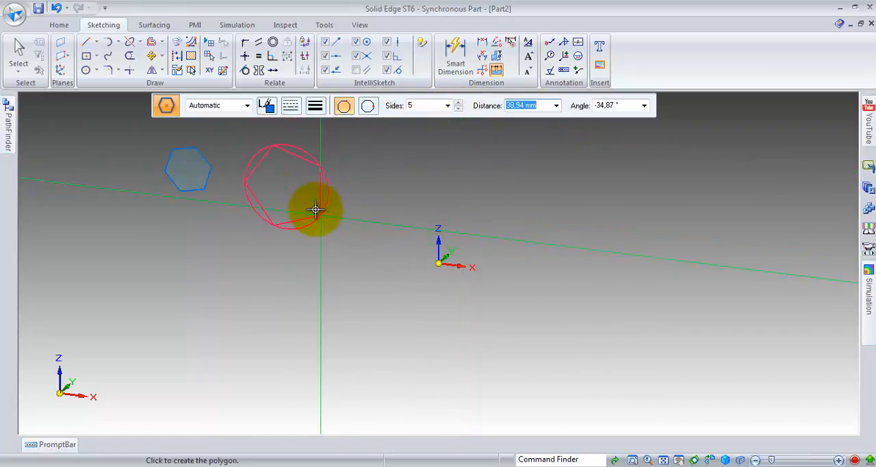
pyautogui.click(315, 210)
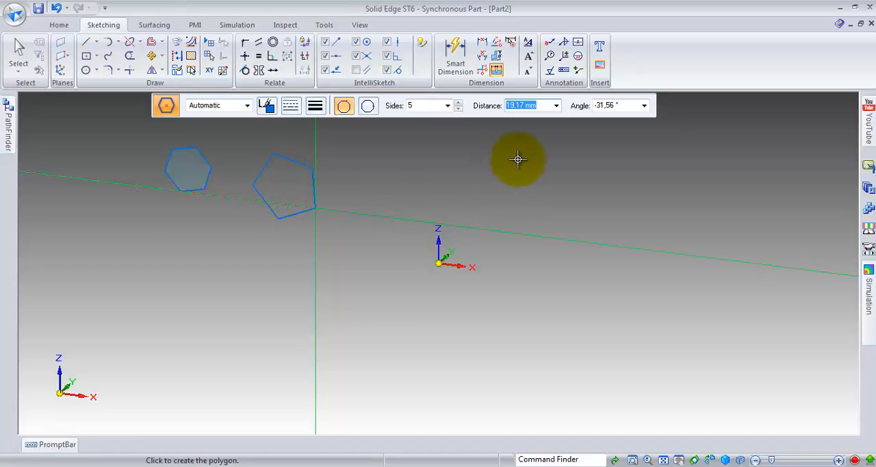
# Step: Sketch a four-sided polygon with a distance of about 24 mm, and a three-sided polygon below it
pyautogui.click(458, 109)
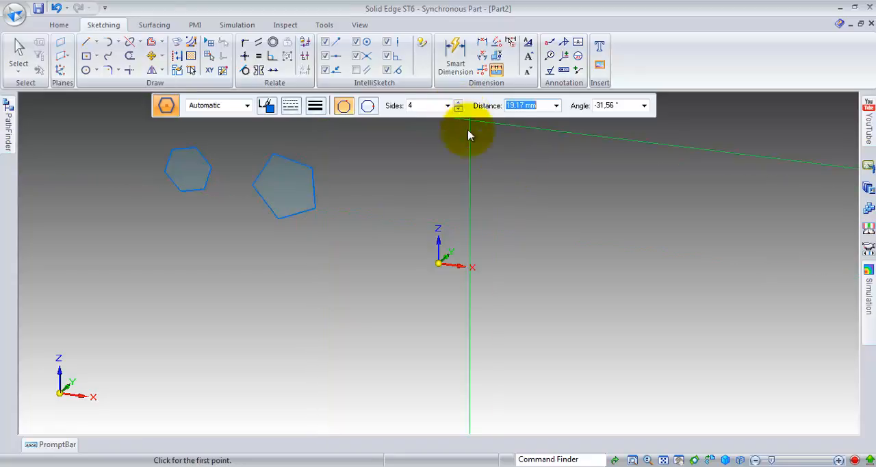
pyautogui.click(558, 182)
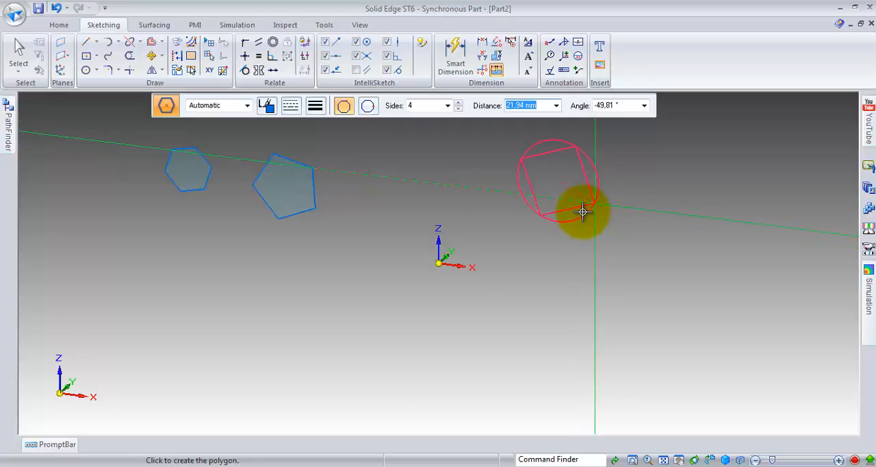
pyautogui.click(590, 213)
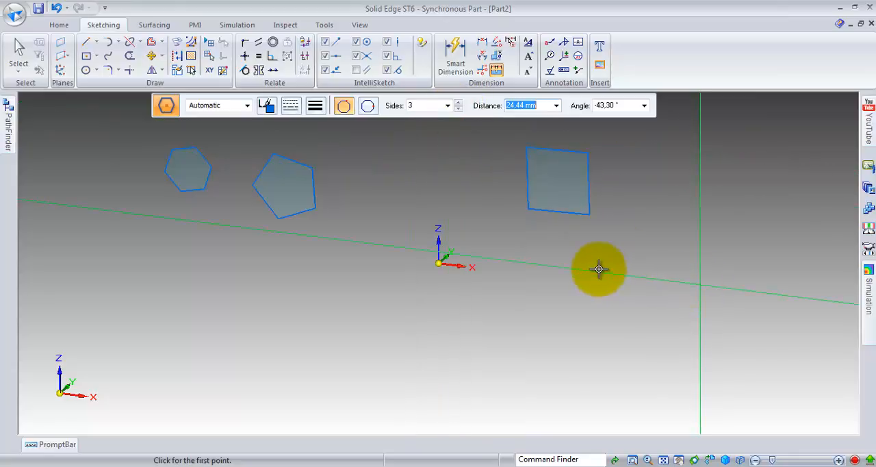
pyautogui.click(598, 267)
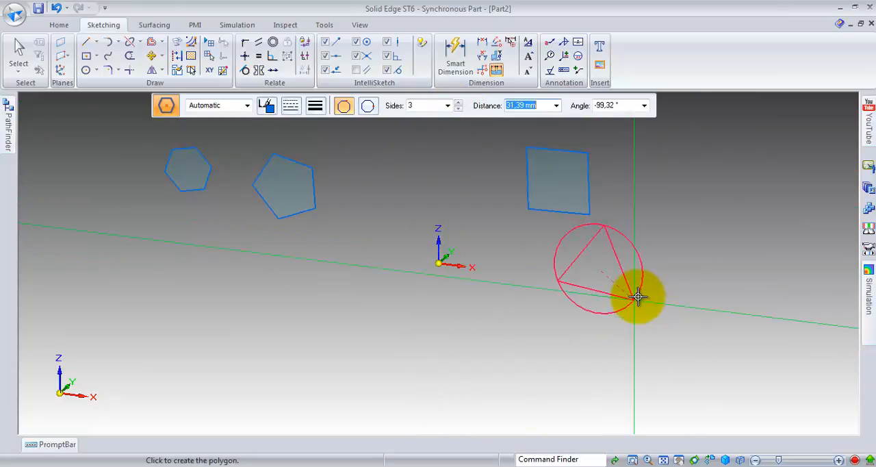
pyautogui.click(649, 309)
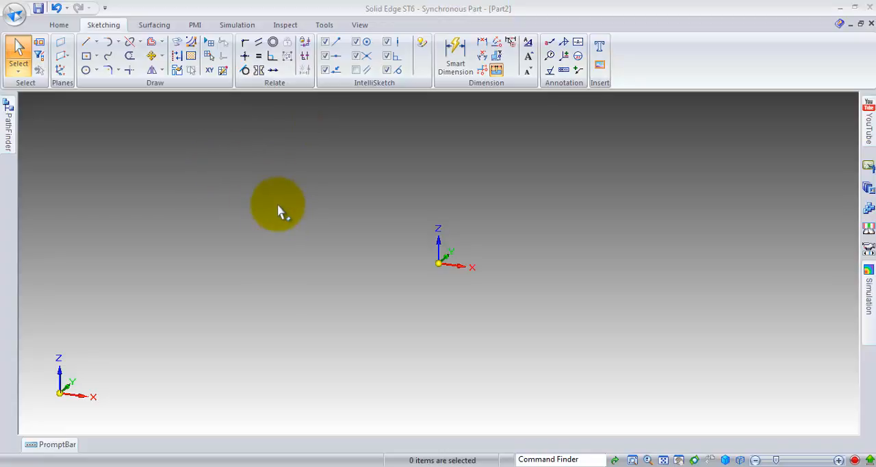
# Step: Start the Polygon by Center command and turn on both the grid display and Snap to Grid
pyautogui.click(97, 55)
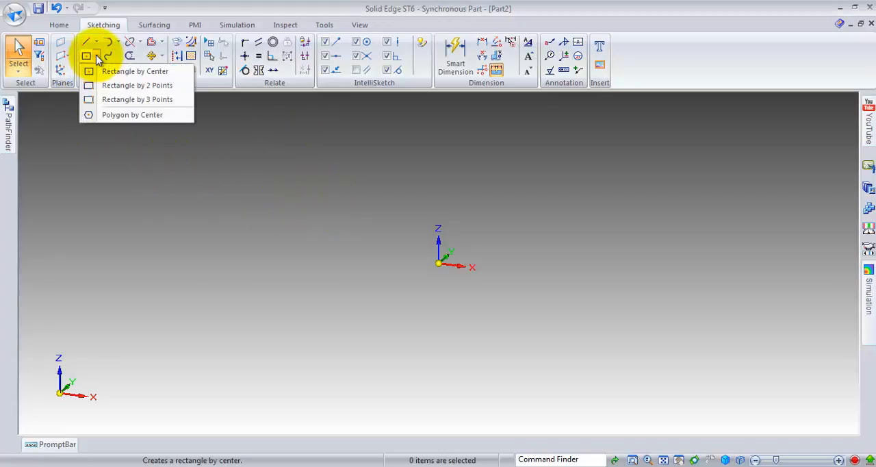
pyautogui.click(90, 115)
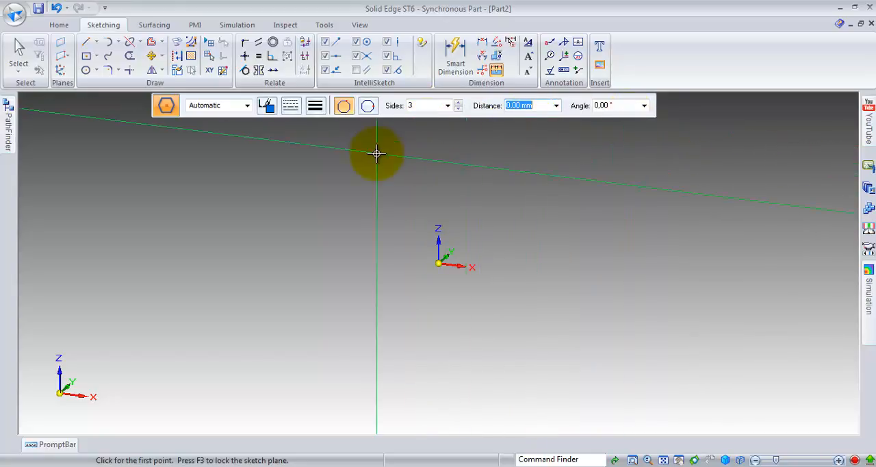
pyautogui.click(267, 106)
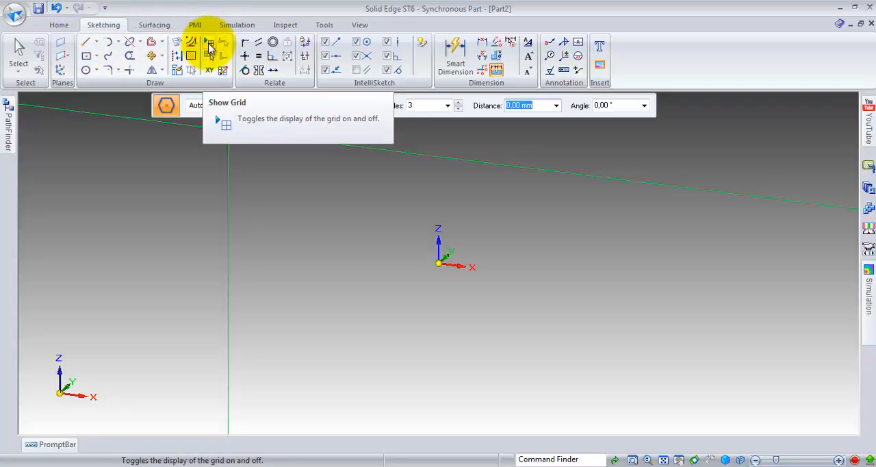
pyautogui.click(209, 45)
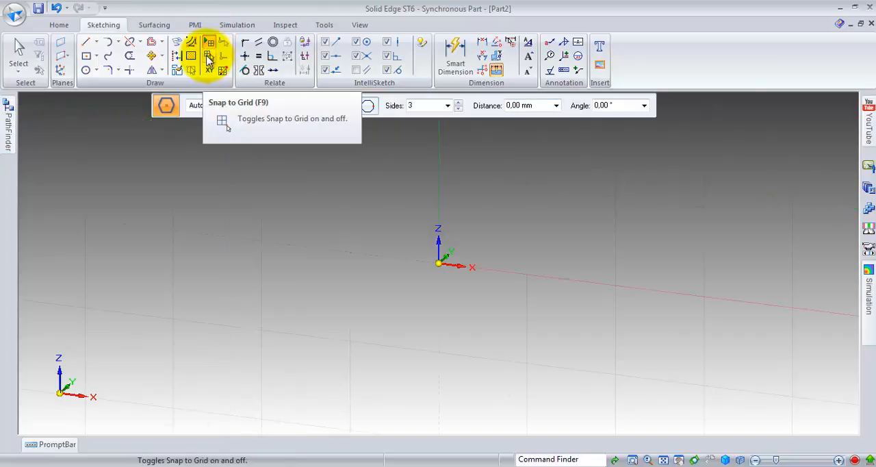
pyautogui.click(207, 57)
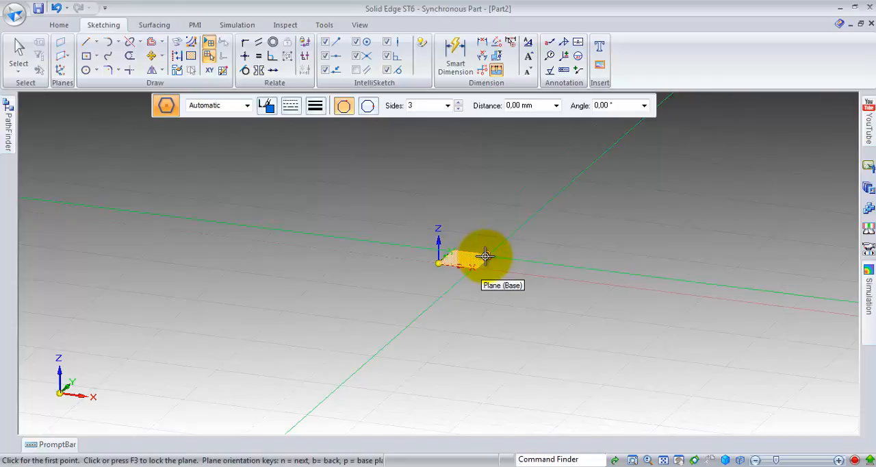
# Step: Lock the base XY plane as the sketch plane and orient the view normal to it with Sketch View
pyautogui.press('n')
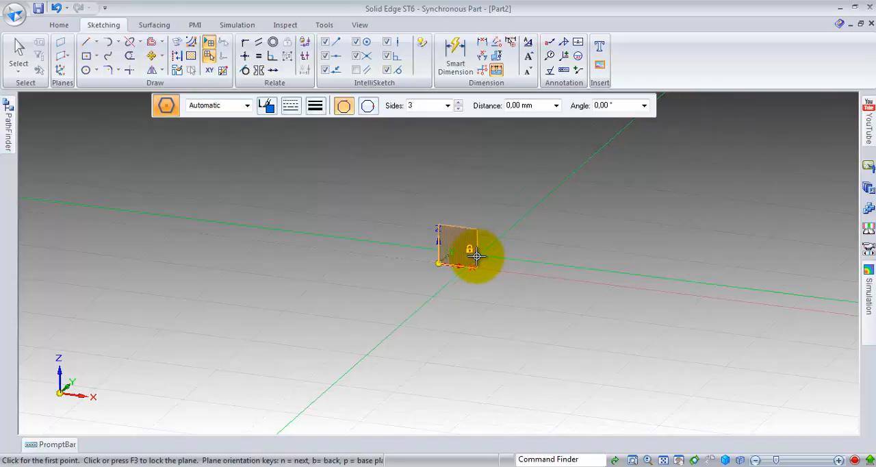
pyautogui.press('n')
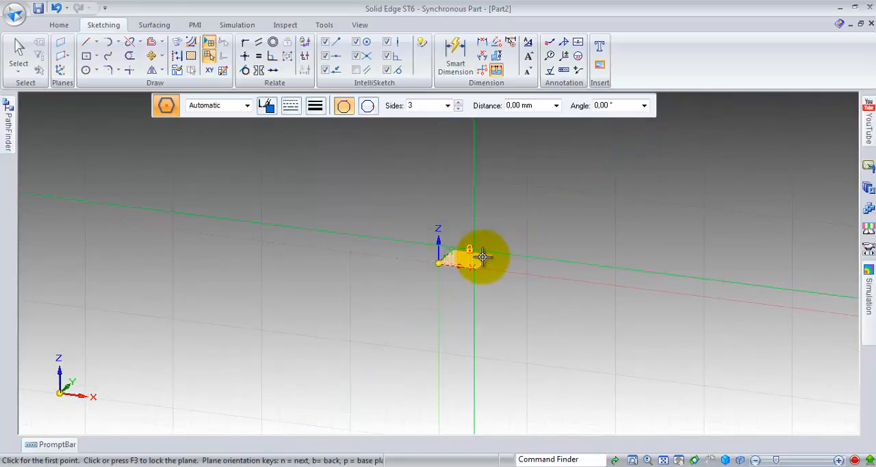
pyautogui.press('n')
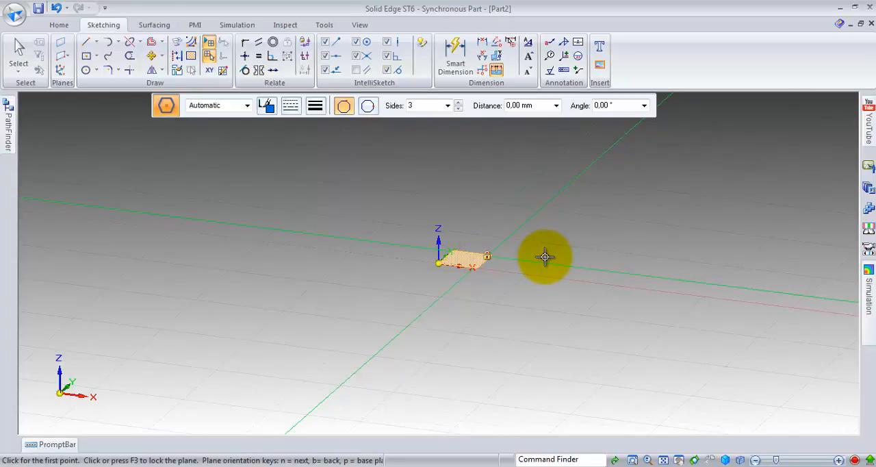
pyautogui.press('Escape')
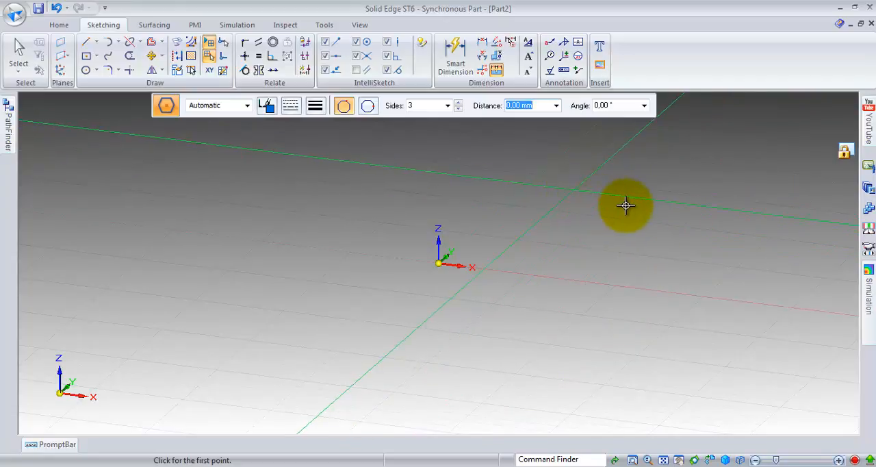
pyautogui.click(361, 25)
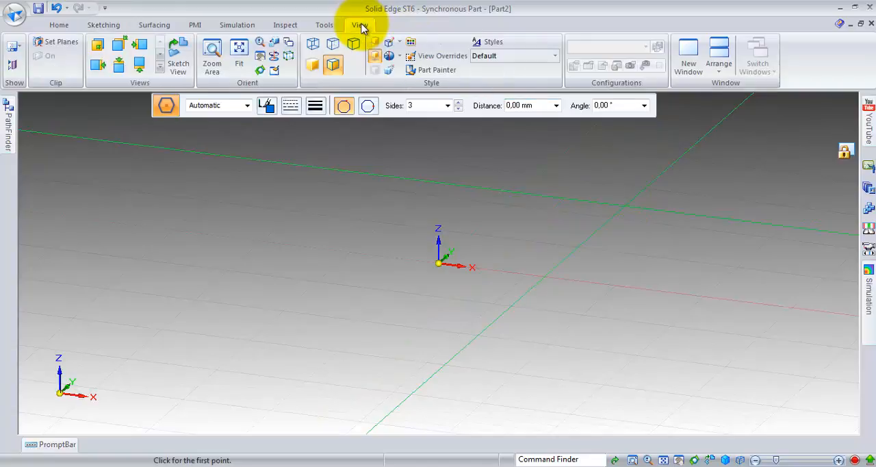
pyautogui.click(181, 55)
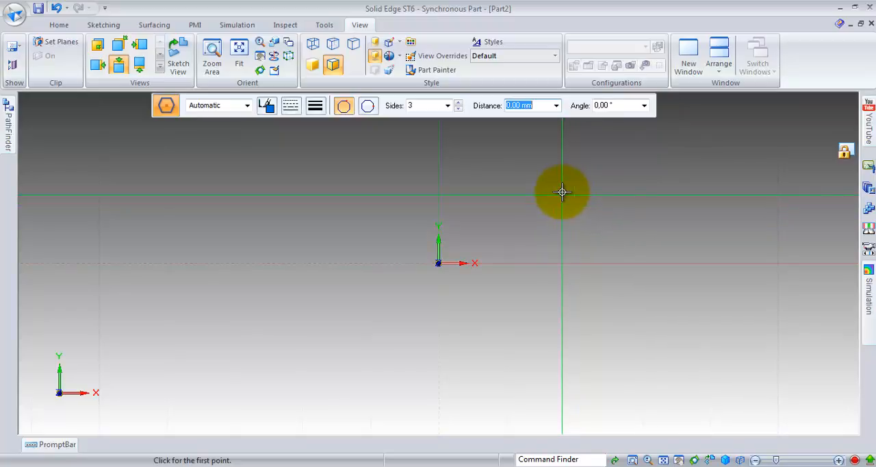
# Step: Sketch a three-sided polygon by vertex on a grid intersection in the negative X, negative Y quadrant, with 30 mm distance and 0° angle
pyautogui.scroll(-2, 557, 193)
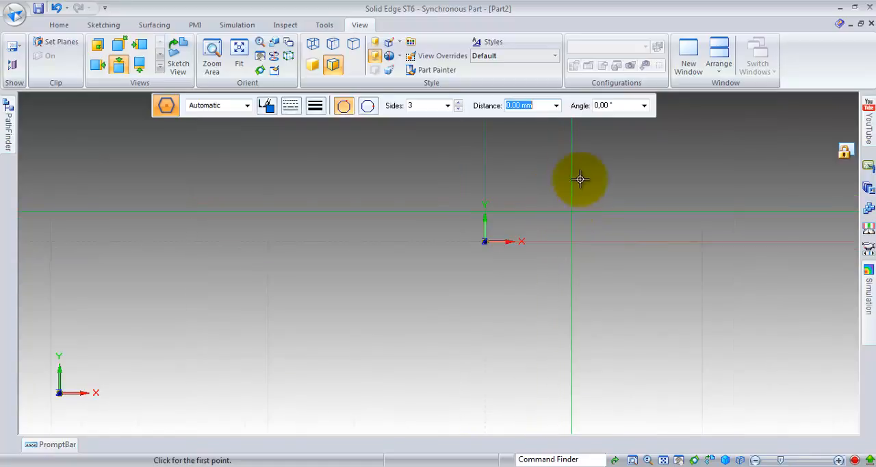
pyautogui.scroll(-2, 591, 144)
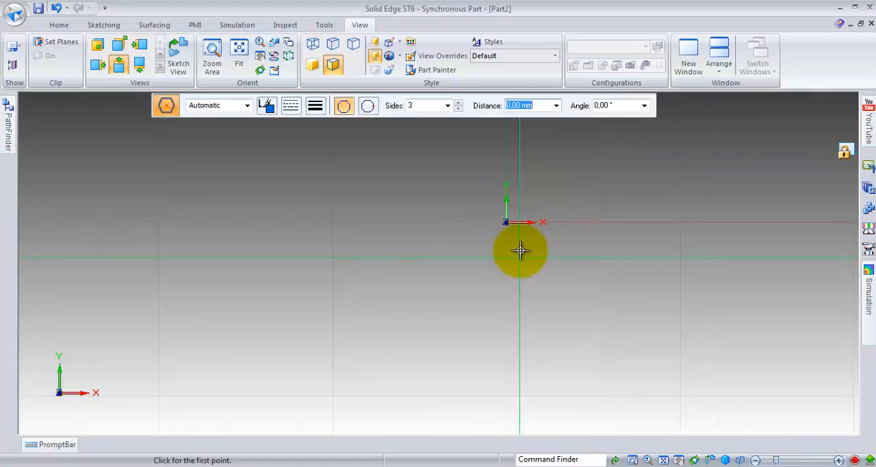
pyautogui.scroll(-1, 557, 172)
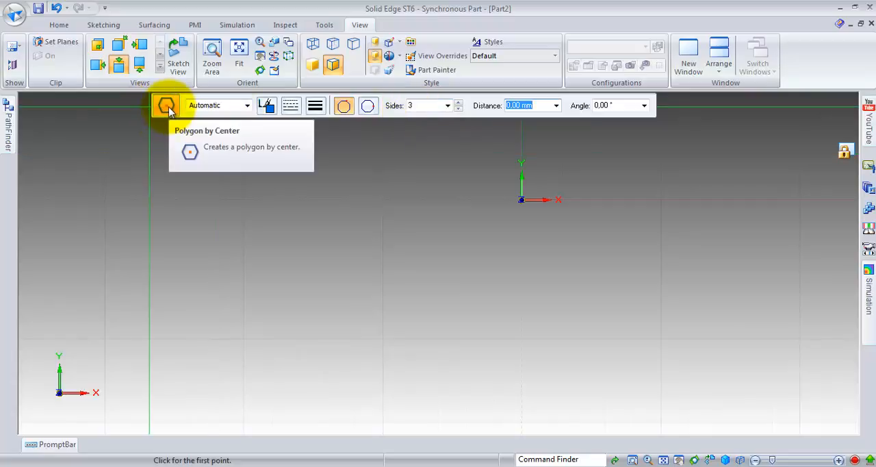
pyautogui.click(109, 24)
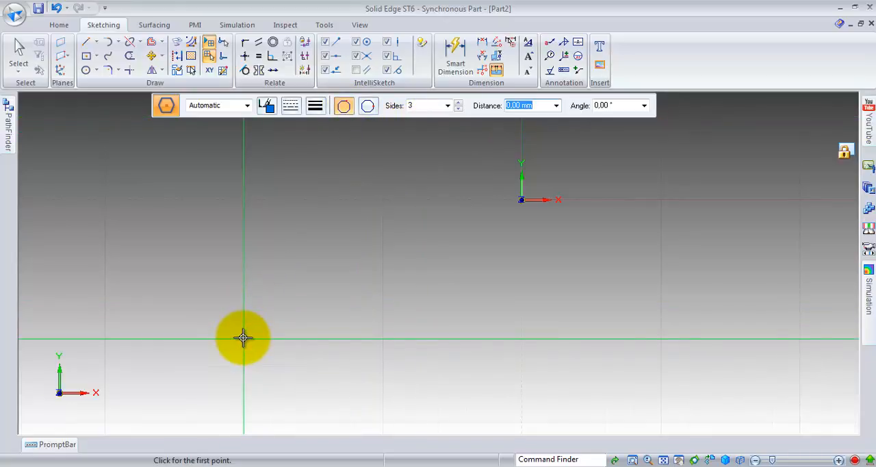
pyautogui.click(244, 339)
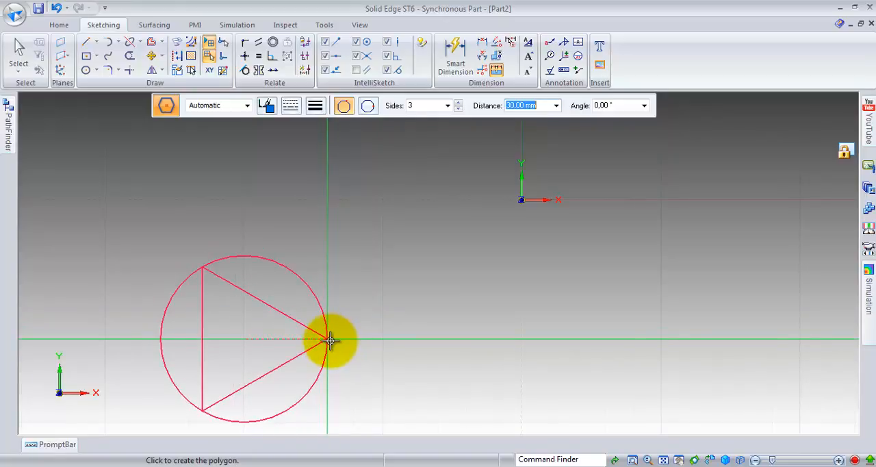
pyautogui.click(329, 340)
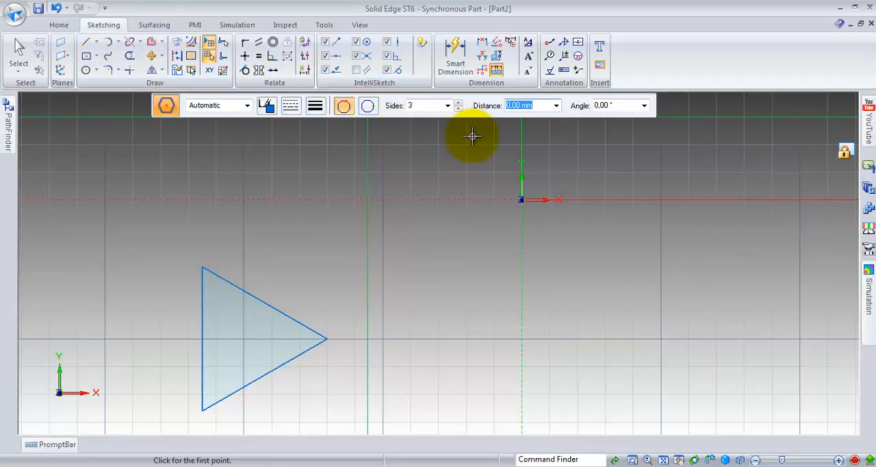
# Step: Sketch a second three-sided polygon by side midpoint, centered level with the first, with about 11 mm distance and 25° angle
pyautogui.click(368, 108)
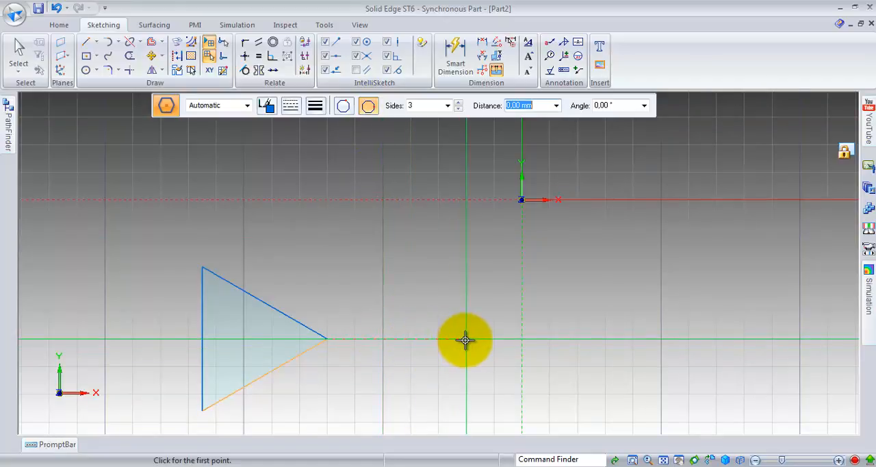
pyautogui.click(465, 340)
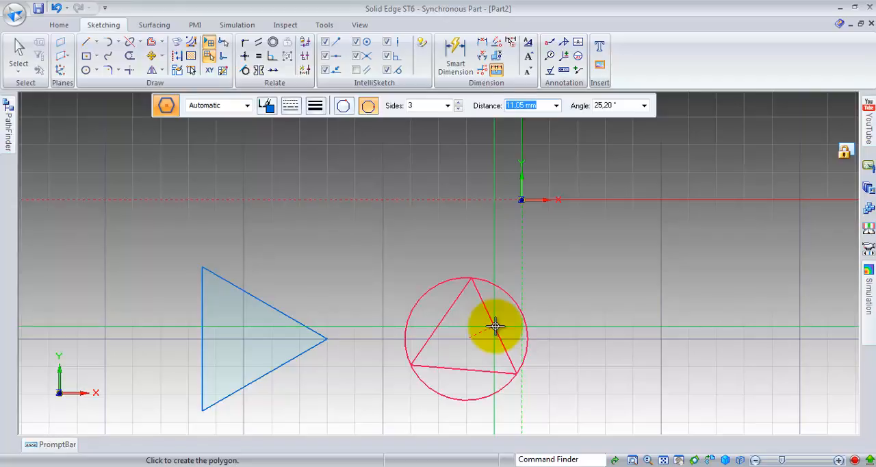
pyautogui.click(495, 327)
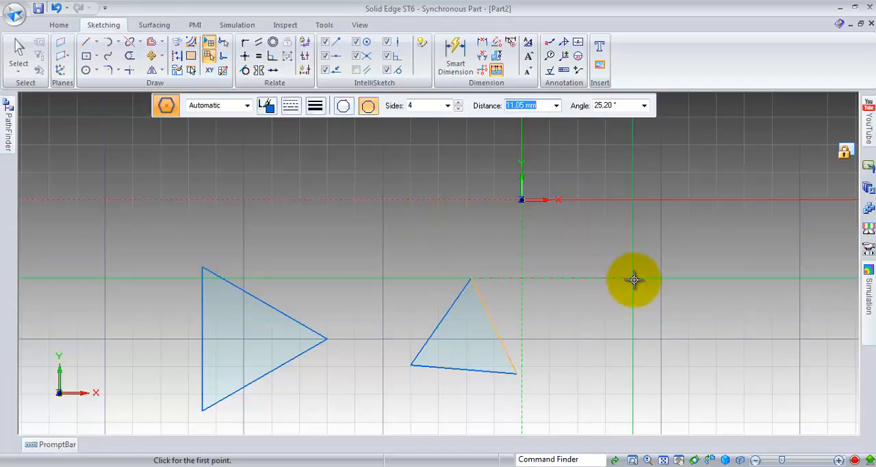
# Step: Sketch a four-sided polygon by vertex below the positive X axis, with about 24 mm distance and 0° angle
pyautogui.click(343, 104)
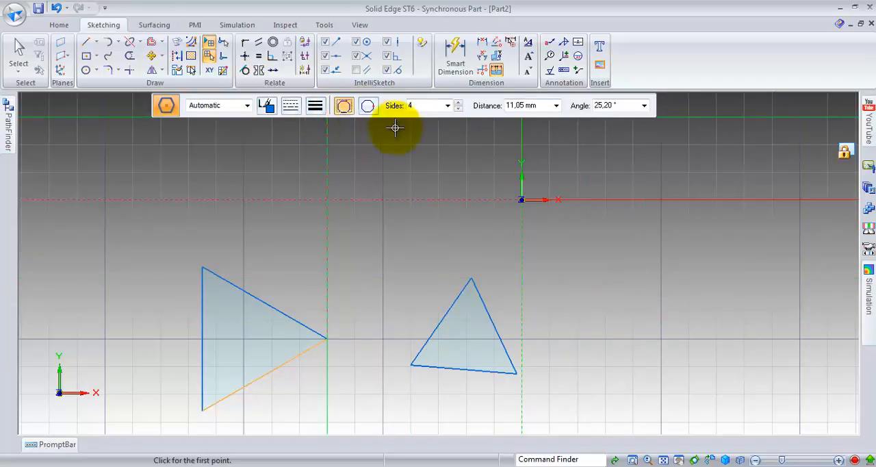
pyautogui.click(616, 279)
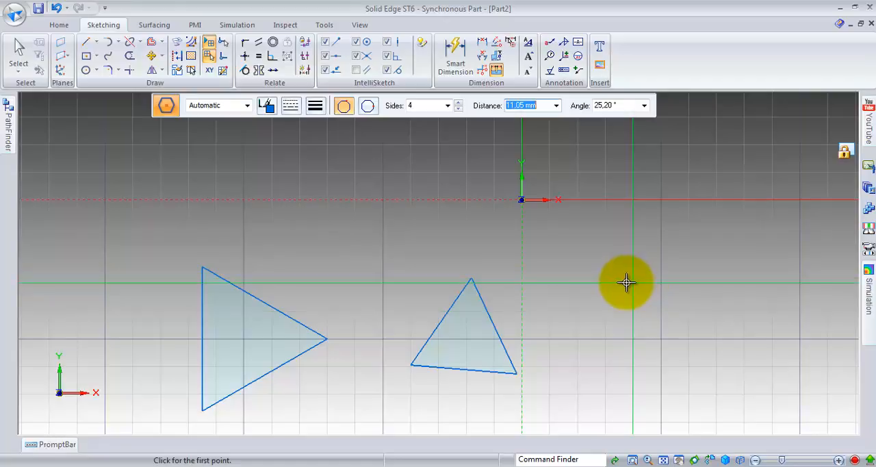
pyautogui.click(631, 282)
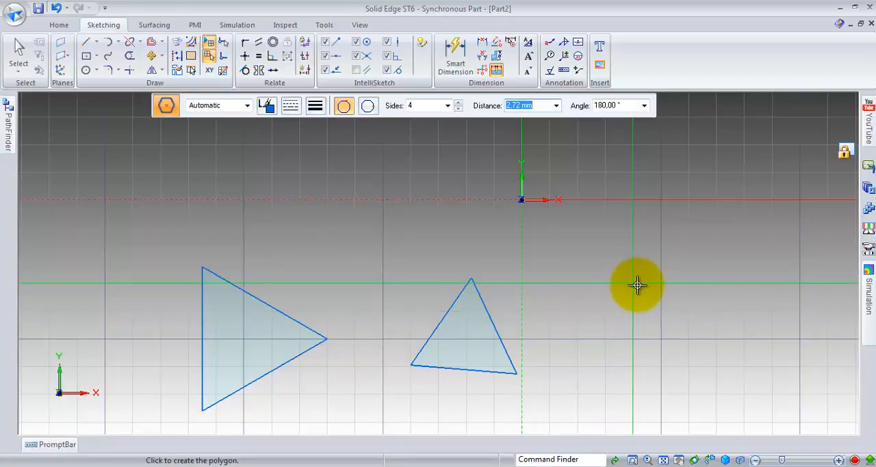
pyautogui.click(699, 283)
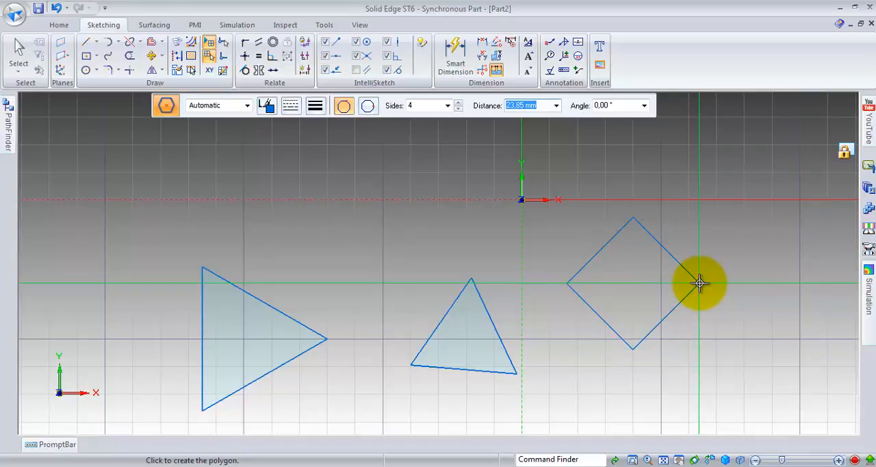
# Step: Sketch a four-sided polygon by side midpoint, centered on the negative X axis, with about 16 mm distance and 0° angle
pyautogui.click(369, 109)
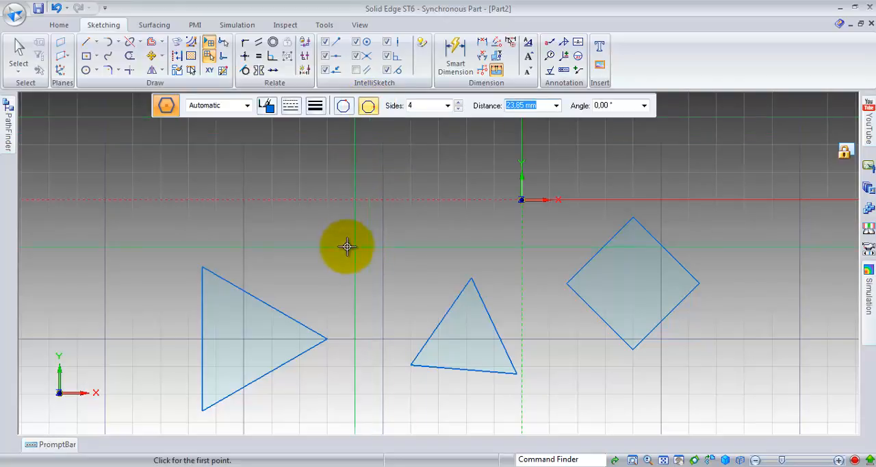
pyautogui.click(328, 199)
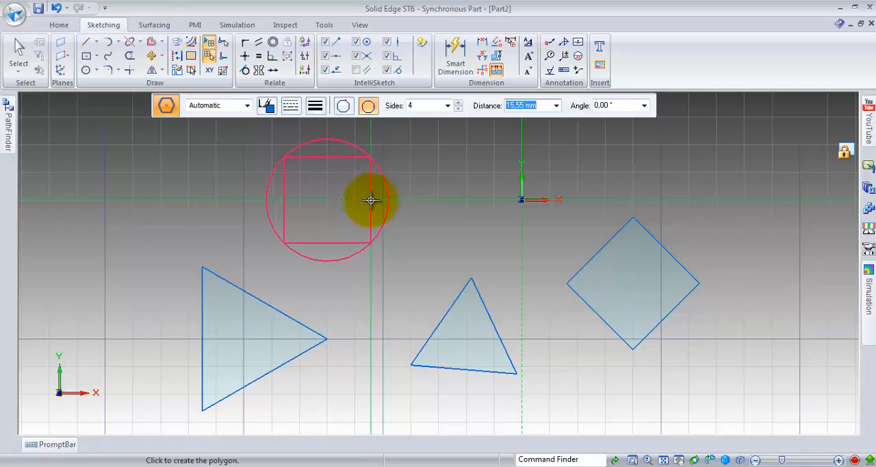
pyautogui.click(370, 200)
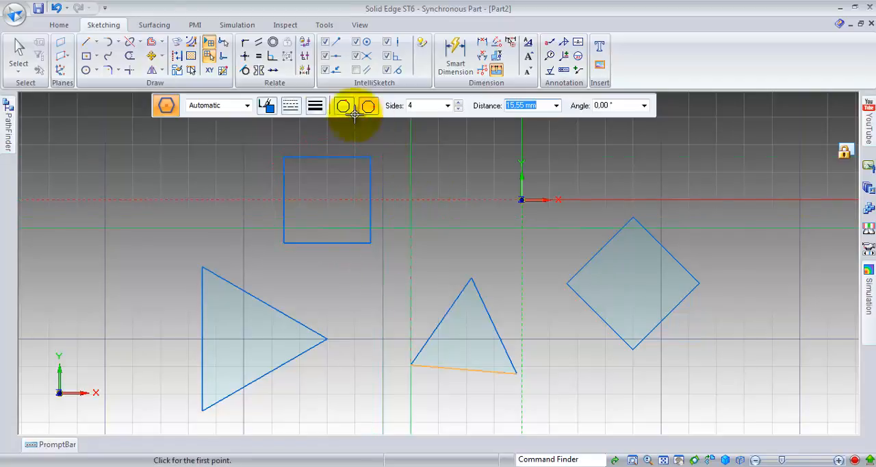
# Step: Sketch two five-sided polygons at 0°: one by midpoint on the negative X axis, about 17 mm, and one by vertex above the positive X axis, 10 mm
pyautogui.click(458, 102)
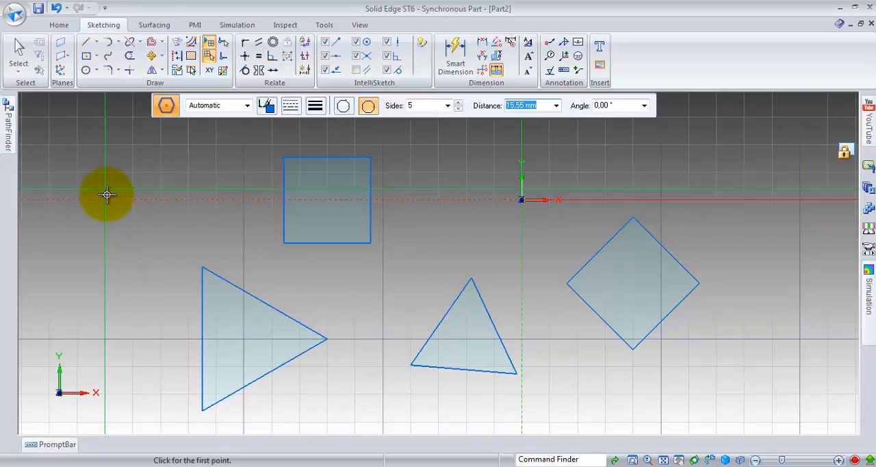
pyautogui.click(107, 198)
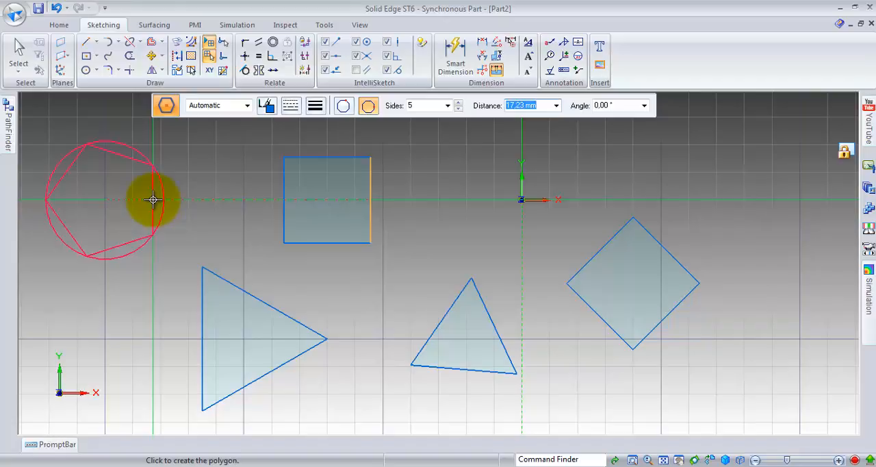
pyautogui.click(153, 199)
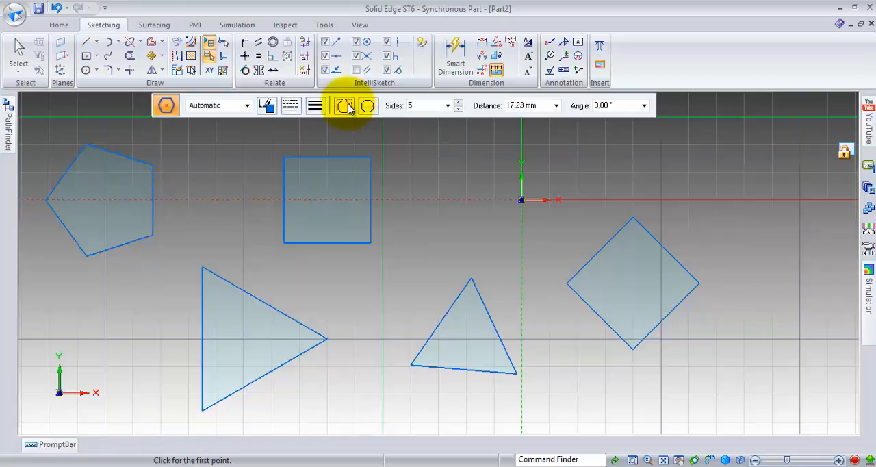
pyautogui.click(662, 173)
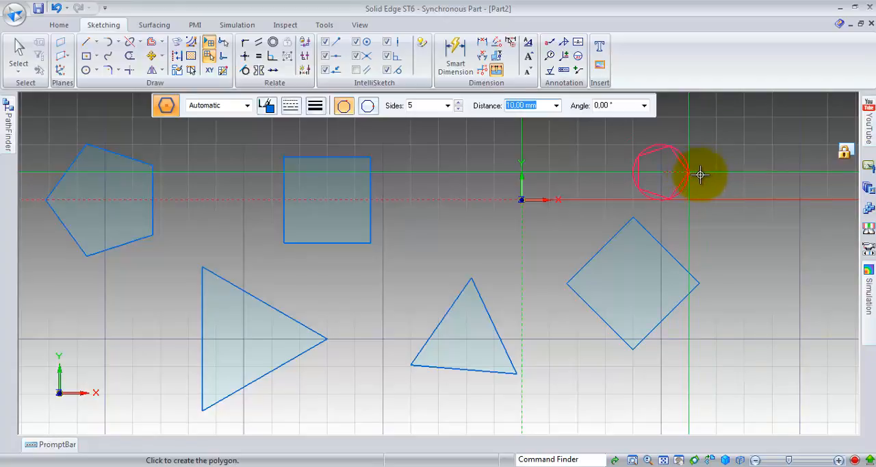
pyautogui.click(698, 175)
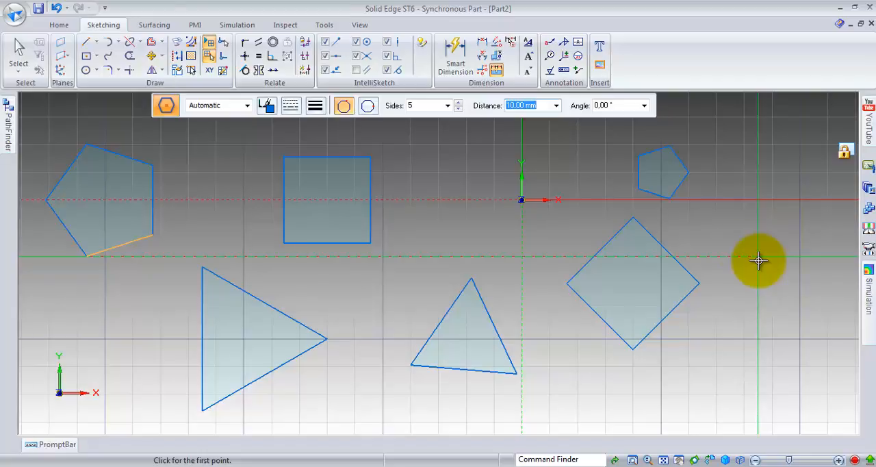
# Step: Try raising the side count beyond 200, check the stored side counts, and set the number of sides to 7
pyautogui.click(457, 102)
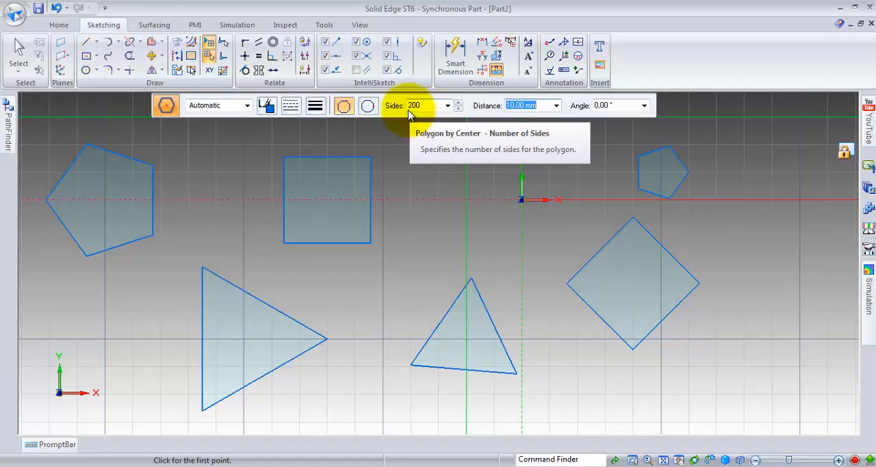
pyautogui.click(448, 105)
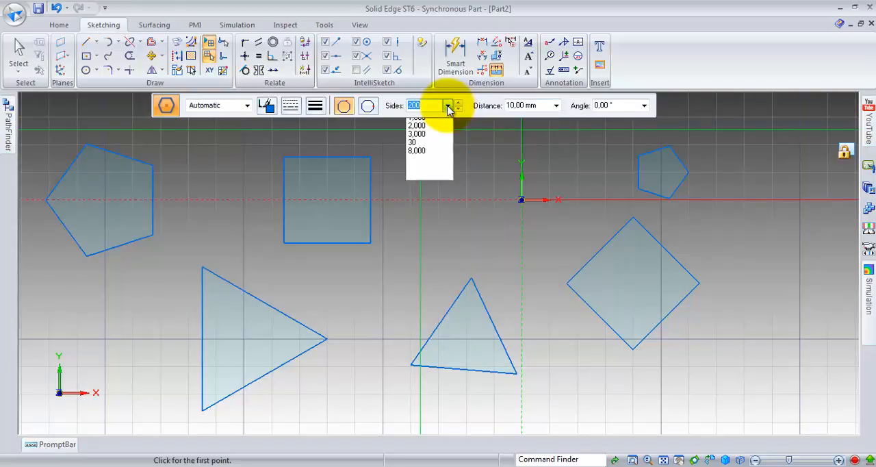
pyautogui.click(449, 106)
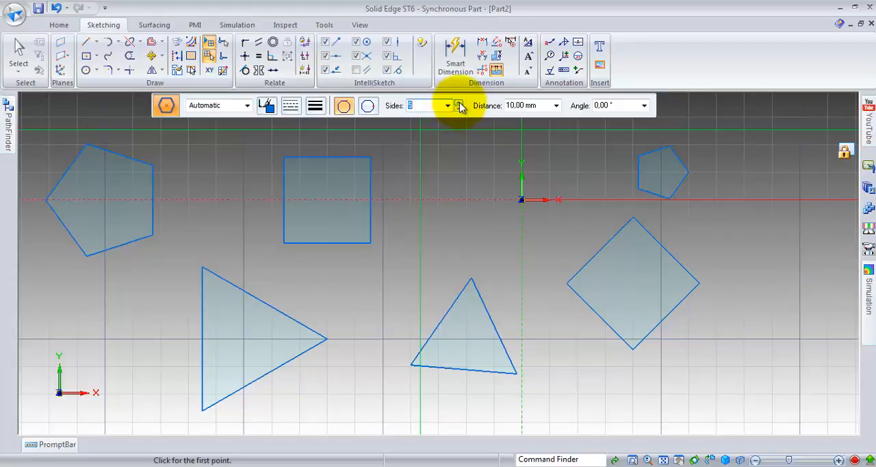
pyautogui.click(459, 102)
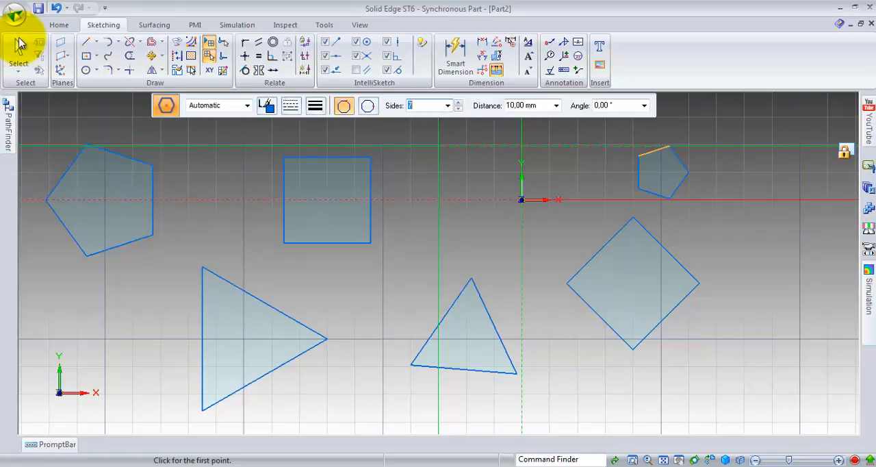
# Step: Exit the Polygon by Center command and delete the square centered on the negative X axis
pyautogui.click(58, 25)
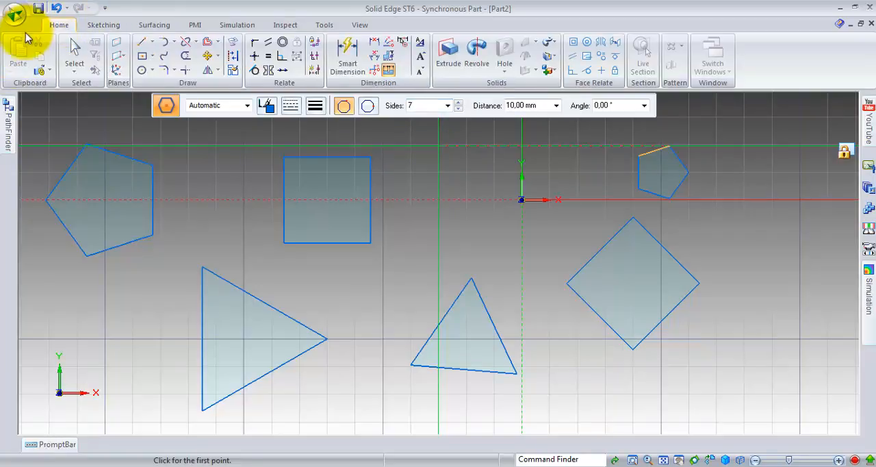
pyautogui.click(75, 53)
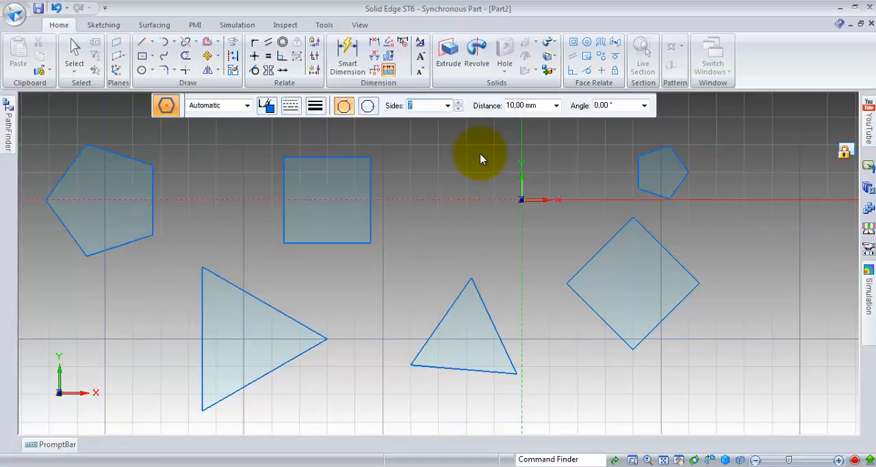
pyautogui.press('Escape')
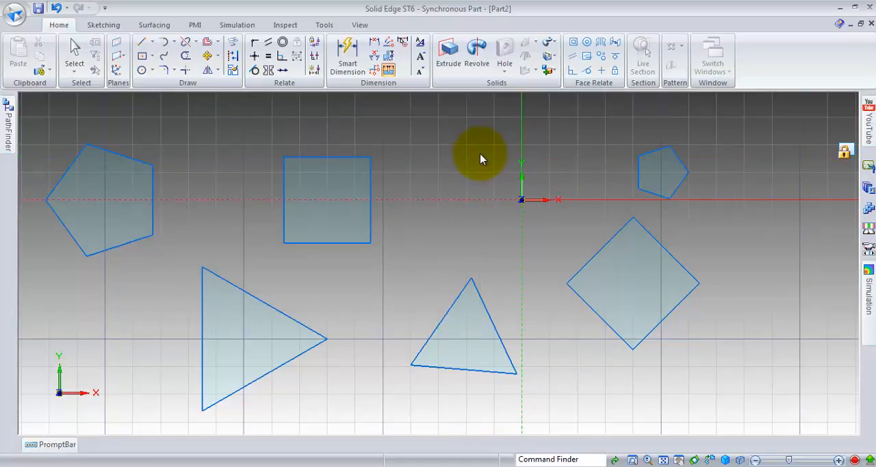
pyautogui.press('Escape')
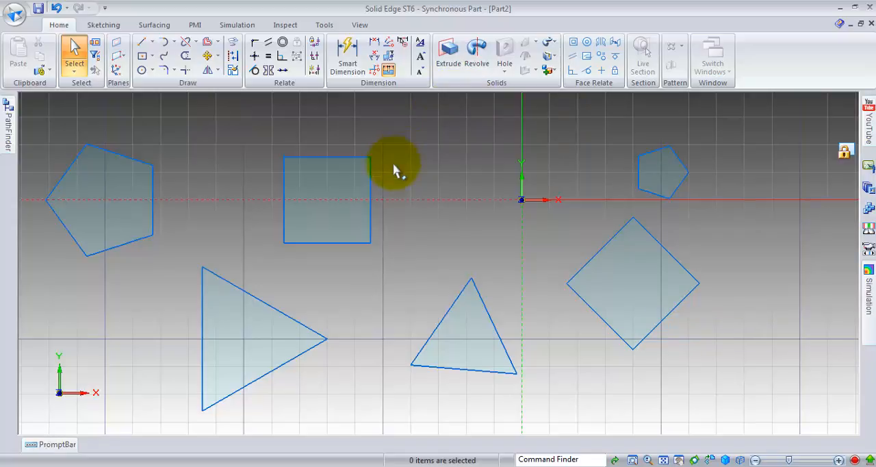
pyautogui.moveTo(381, 146); pyautogui.dragTo(266, 253)
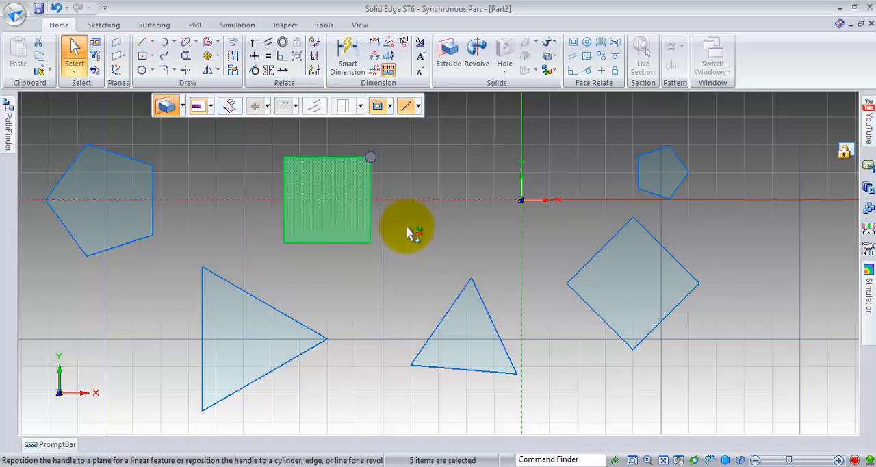
pyautogui.press('Delete')
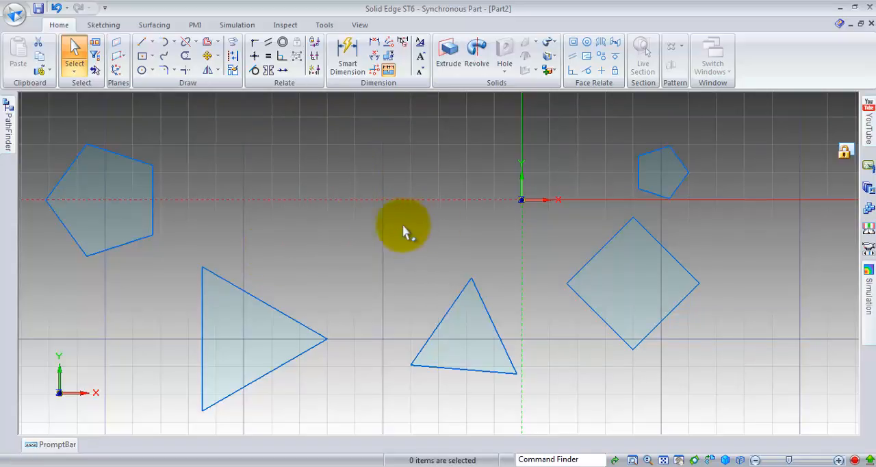
# Step: Delete the large five-sided polygon centered on the negative X axis
pyautogui.moveTo(178, 130); pyautogui.dragTo(40, 266)
pyautogui.rightClick(108, 185)
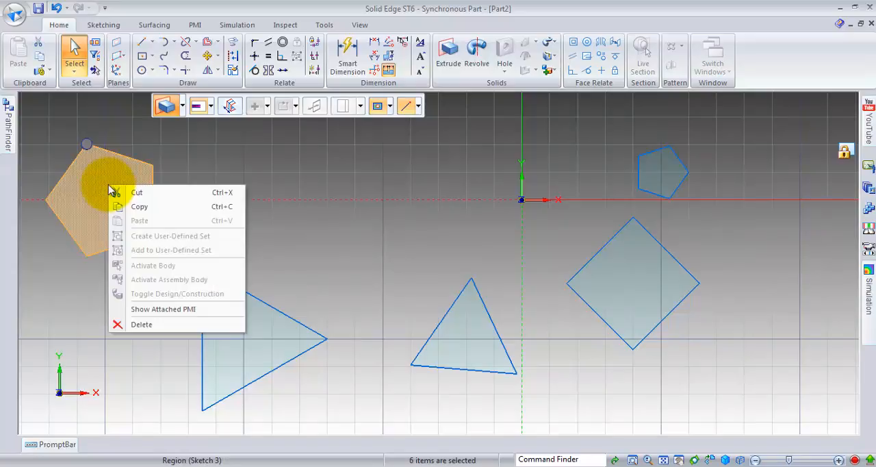
pyautogui.click(143, 329)
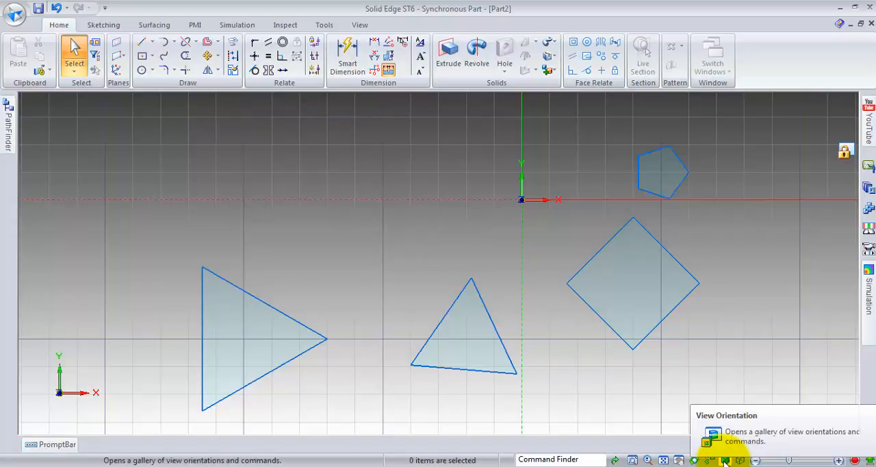
# Step: Extrude the larger triangle region upward along Z by about 20 mm
pyautogui.click(724, 461)
pyautogui.click(762, 414)
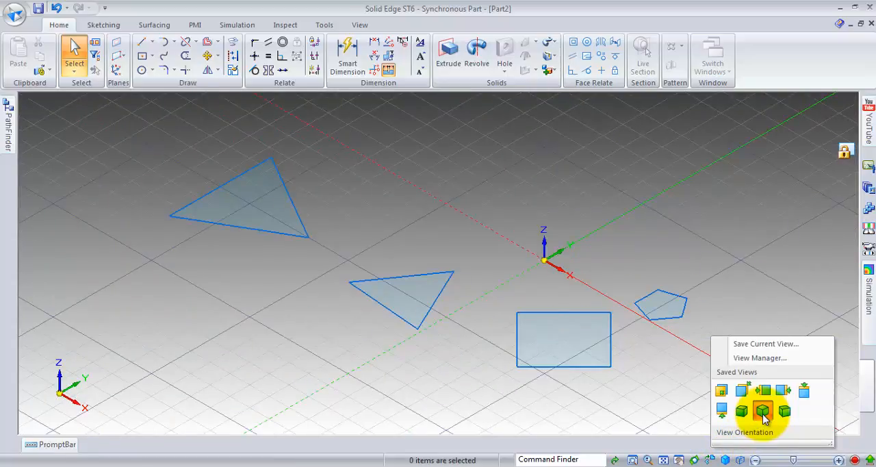
pyautogui.click(763, 415)
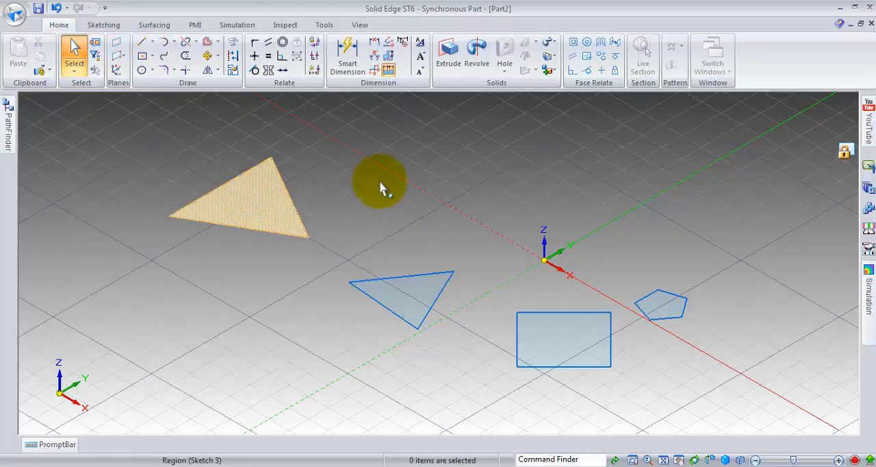
pyautogui.click(255, 204)
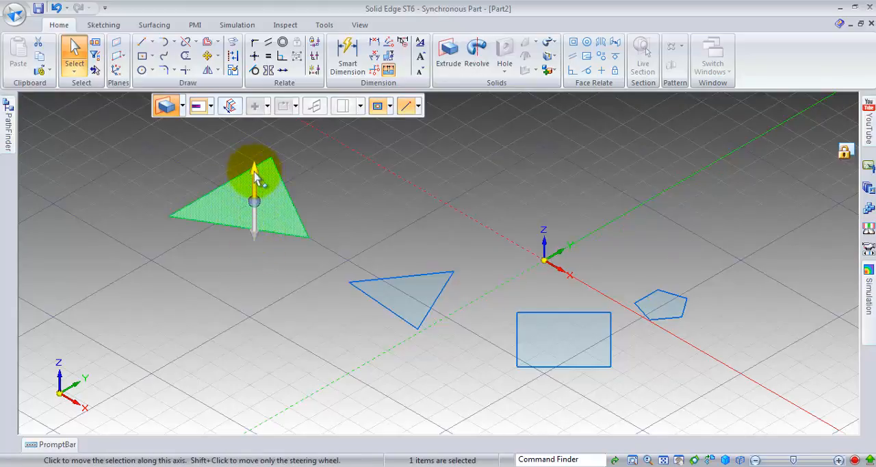
pyautogui.click(255, 175)
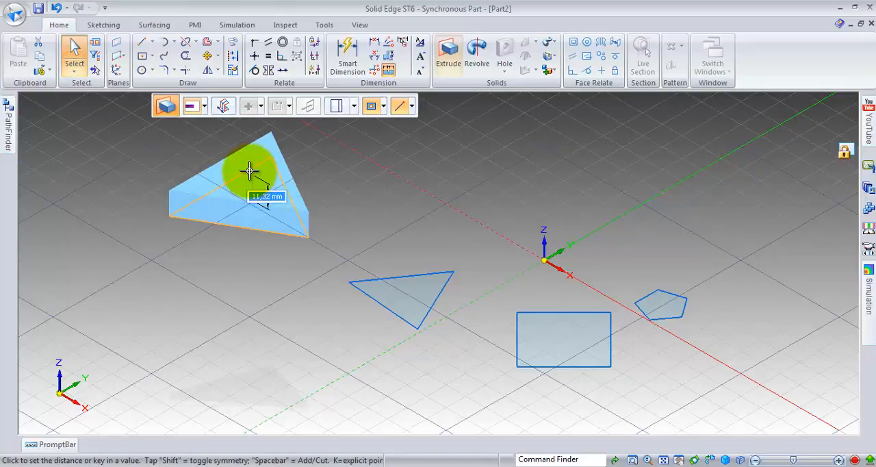
pyautogui.write('15')
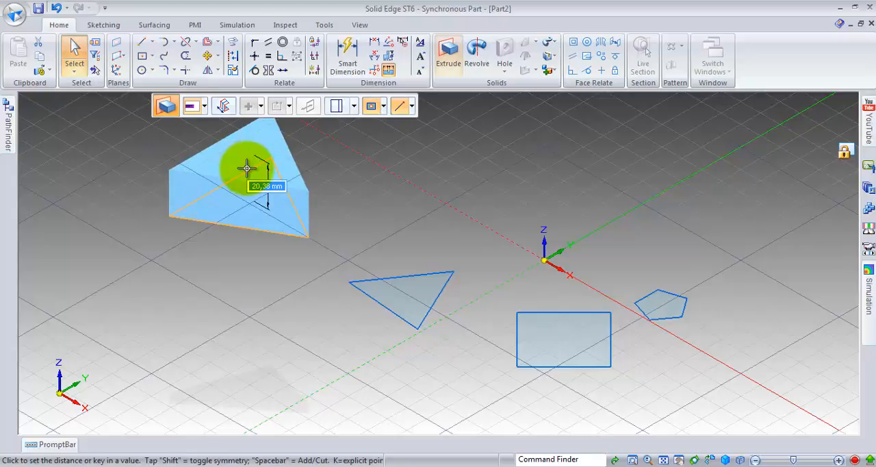
pyautogui.press('Return')
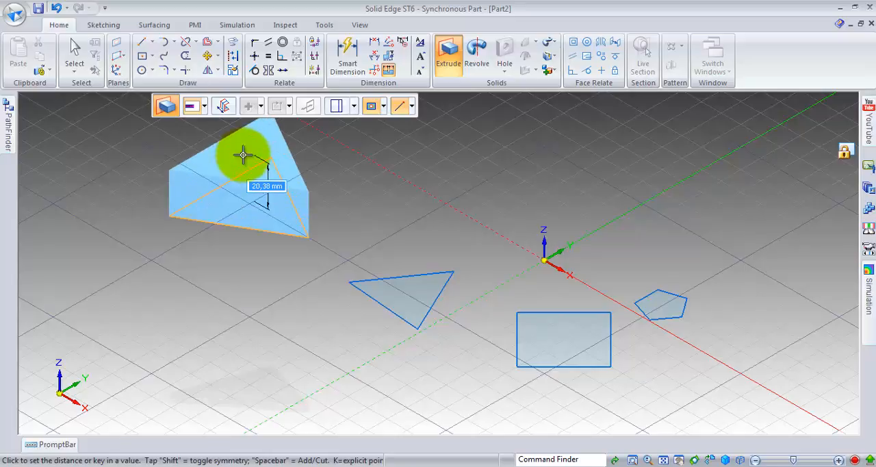
pyautogui.click(243, 155)
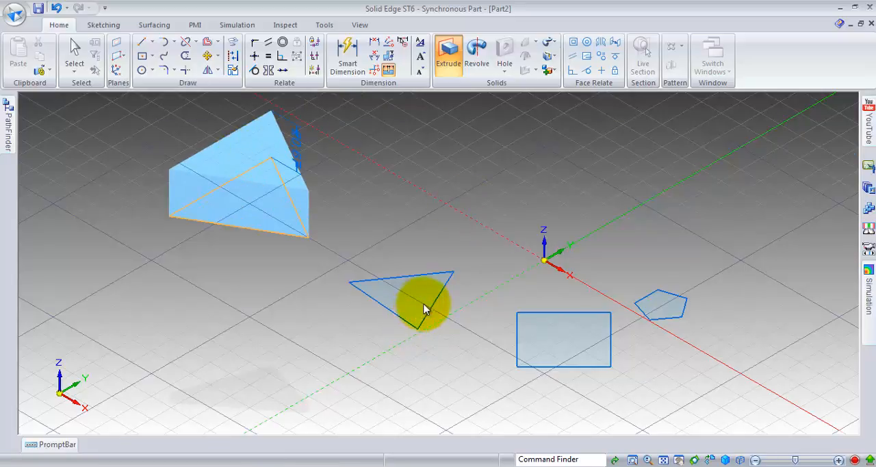
pyautogui.press('Escape')
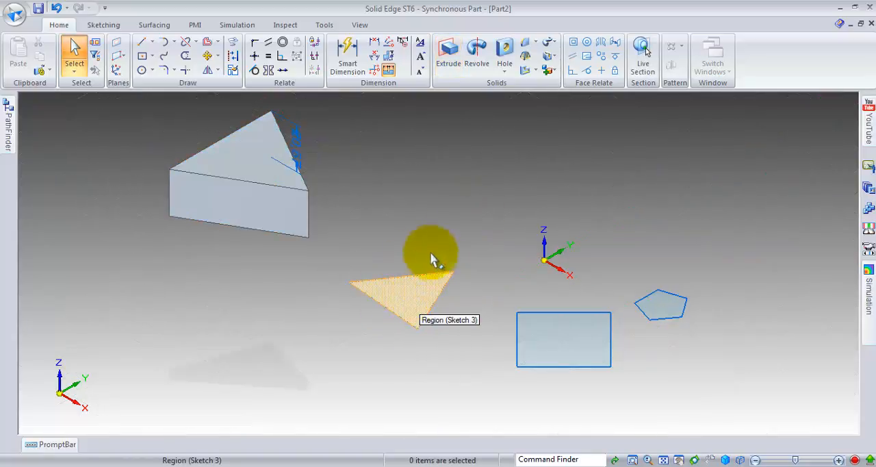
# Step: Extrude the smaller triangle region downward along Z by about 35 mm
pyautogui.click(419, 301)
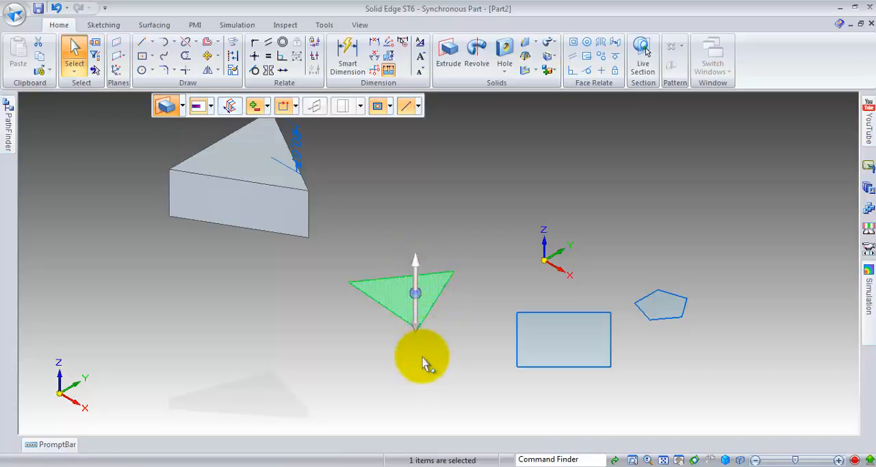
pyautogui.click(416, 328)
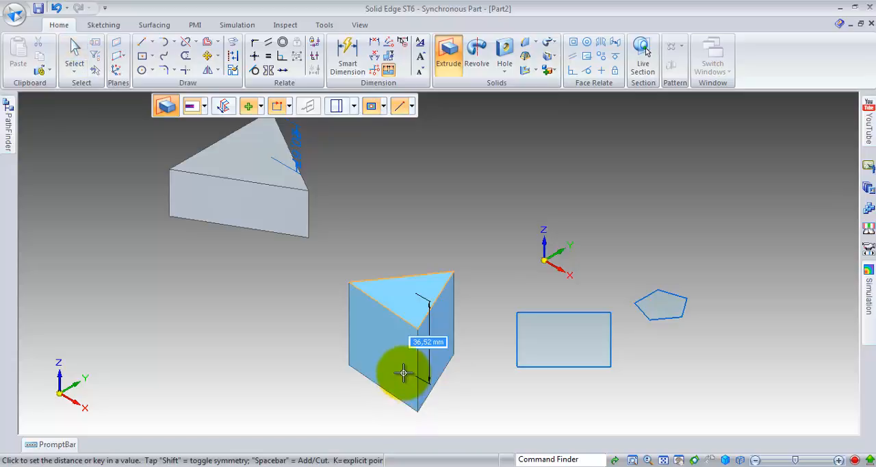
pyautogui.click(402, 372)
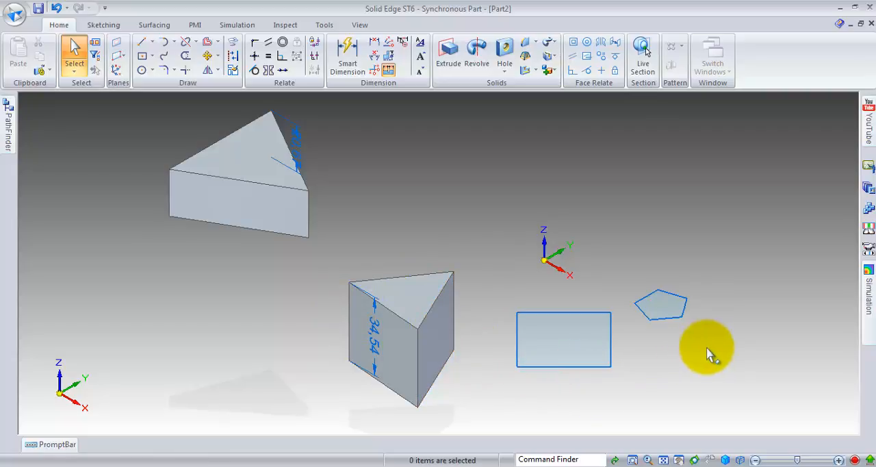
# Step: Extrude the small pentagon region upward along Z by about 46 mm
pyautogui.click(659, 308)
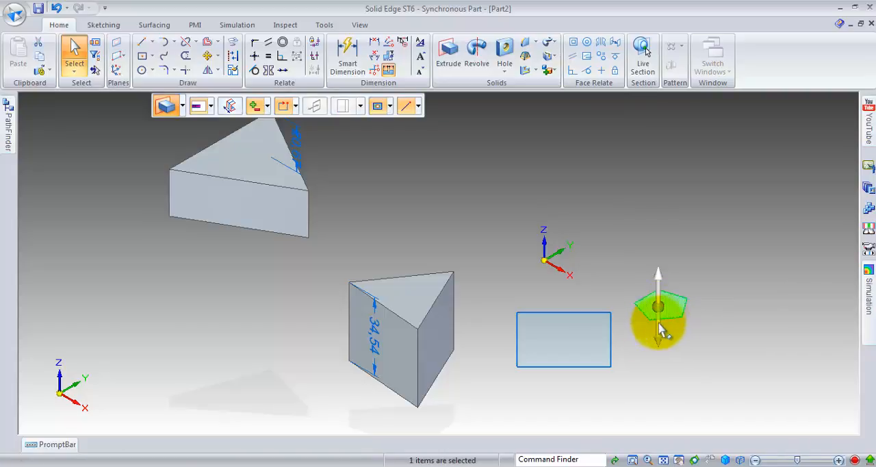
pyautogui.click(658, 280)
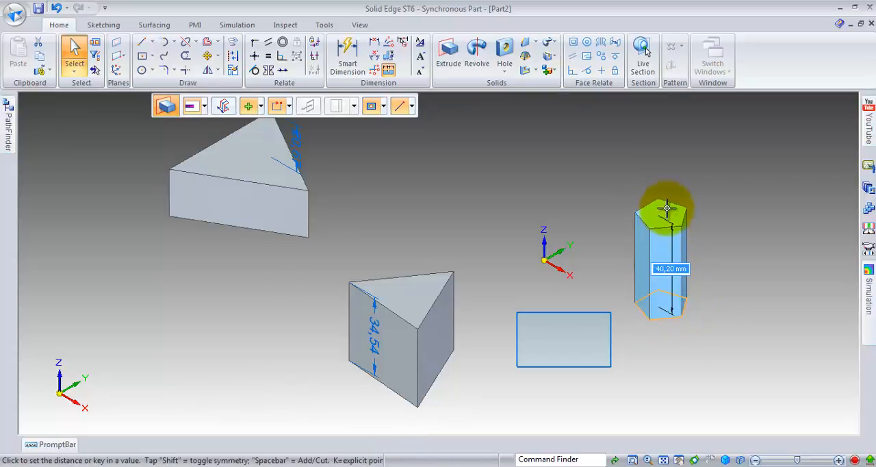
pyautogui.click(664, 201)
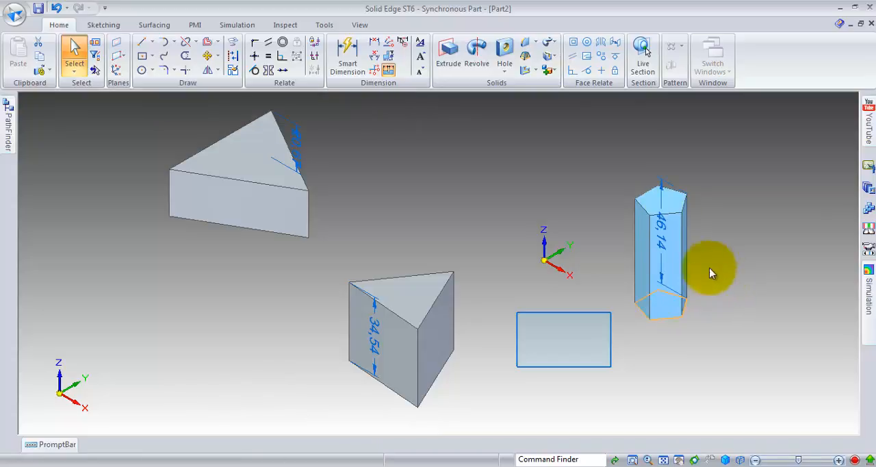
pyautogui.click(618, 360)
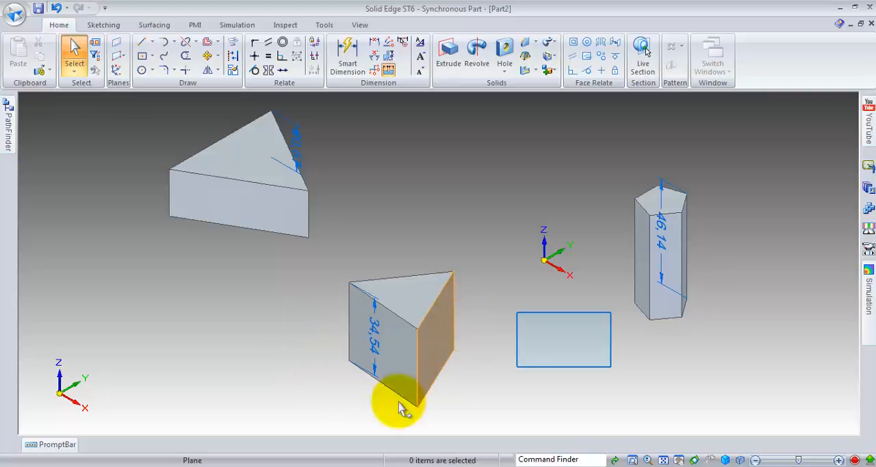
# Step: Extrude the four-sided polygon region upward along Z by about 8.5 mm
pyautogui.click(564, 342)
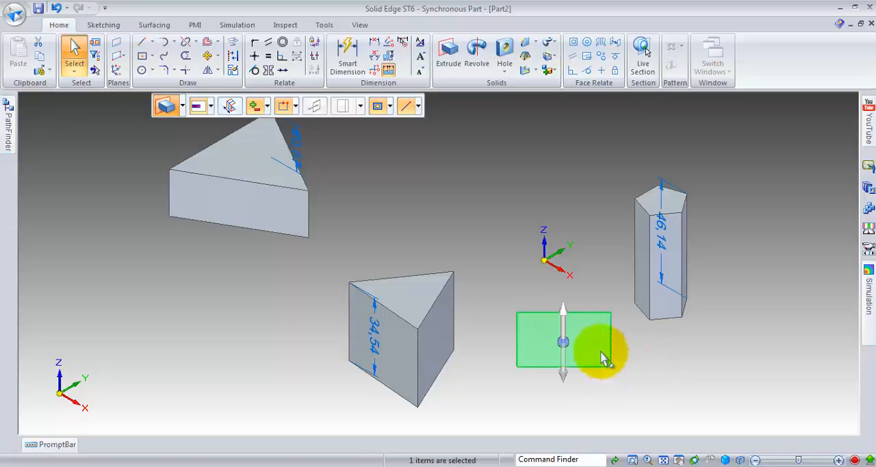
pyautogui.click(565, 313)
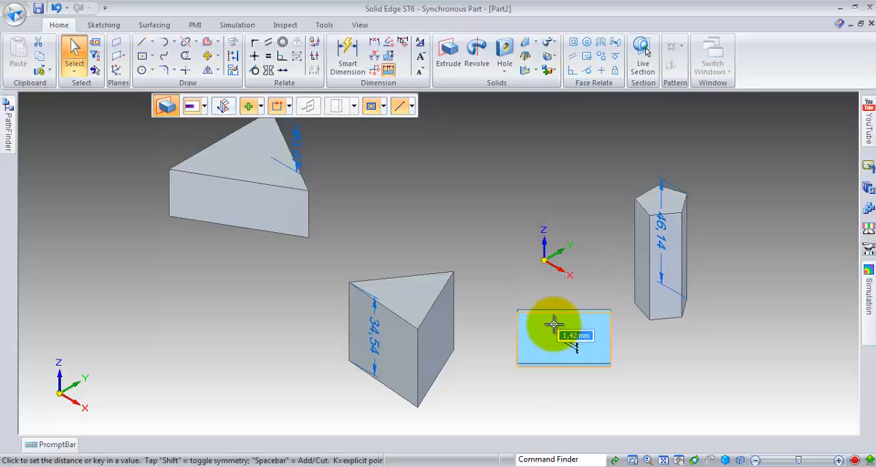
pyautogui.click(556, 330)
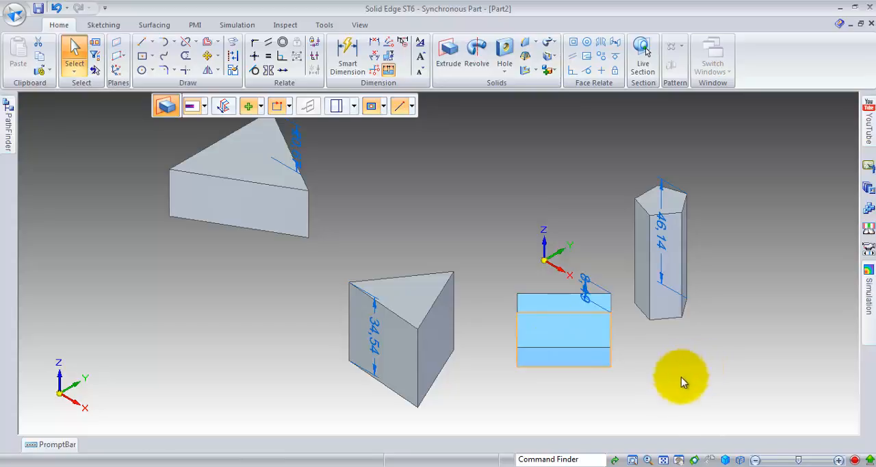
pyautogui.click(641, 390)
pyautogui.scroll(-3, 653, 385)
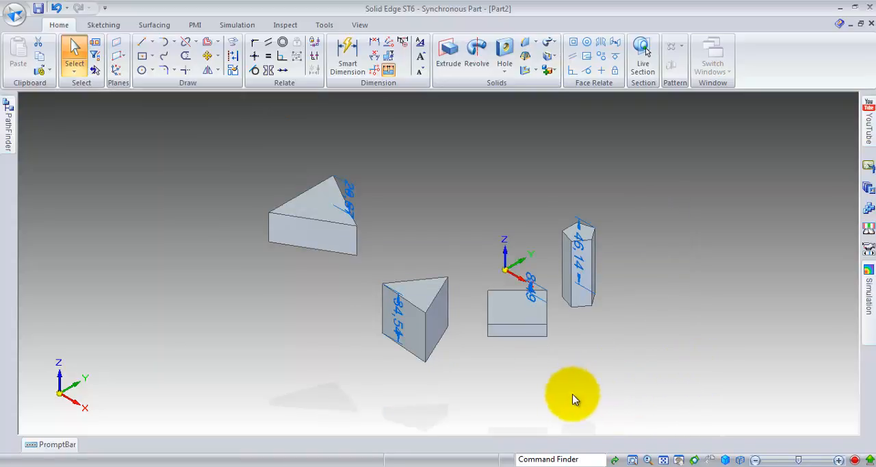
pyautogui.moveTo(571, 332); pyautogui.dragTo(534, 332, button='middle')
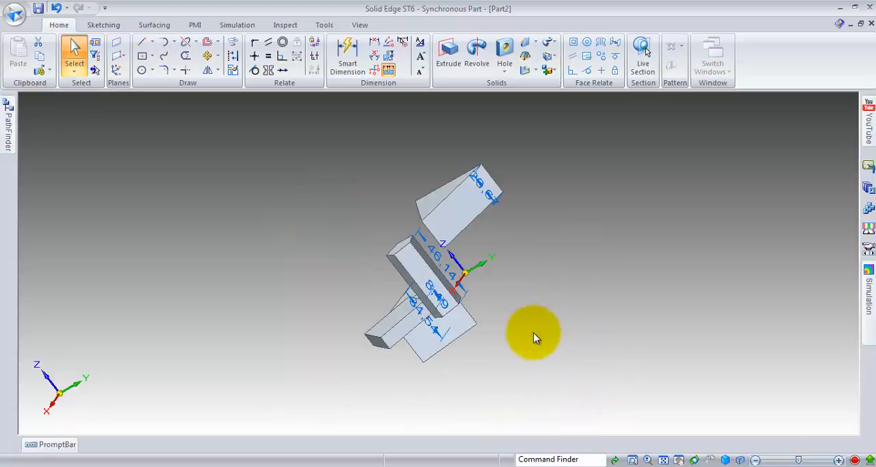
pyautogui.click(453, 342)
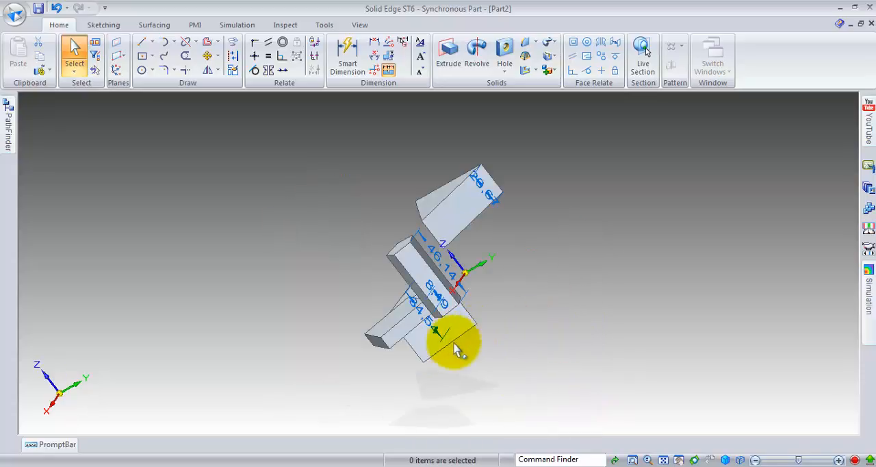
pyautogui.click(550, 313)
pyautogui.hotkey('ctrl', 'i')
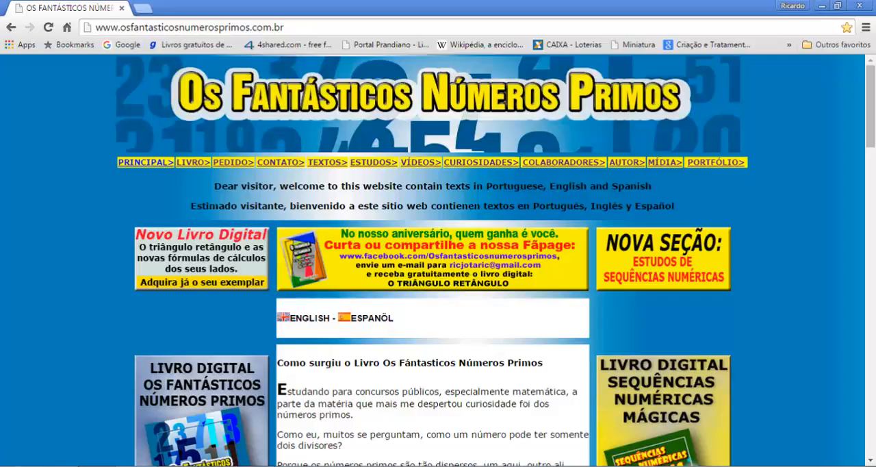
pyautogui.scroll(-5, 438, 260)
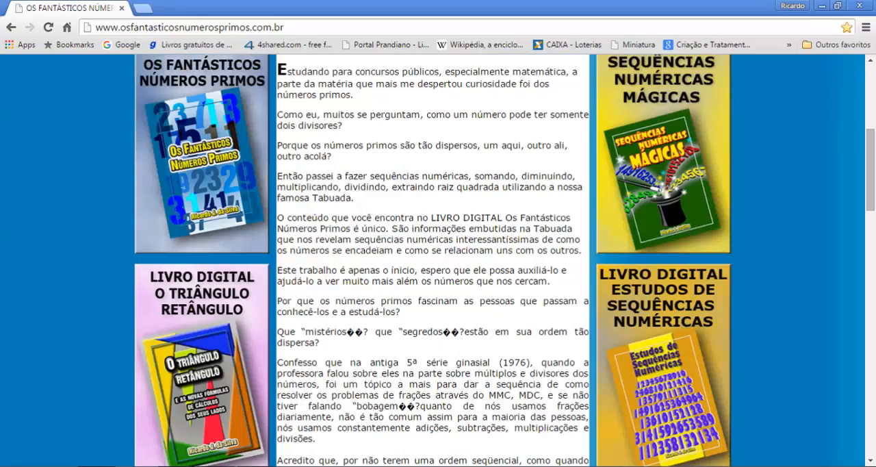